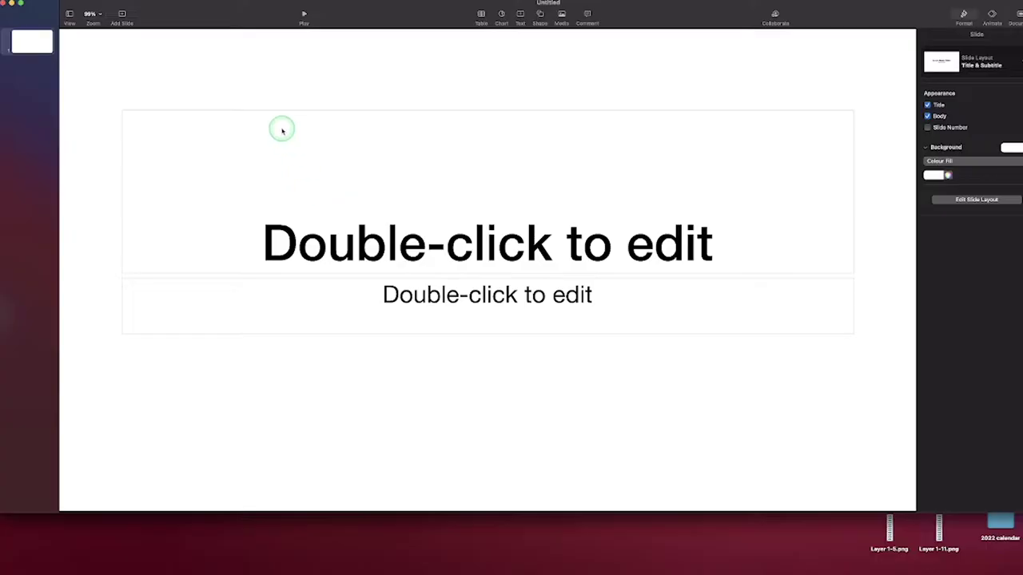
# Select and delete the title and subtitle placeholders to leave an empty slide.
pyautogui.moveTo(233, 75); pyautogui.dragTo(423, 353)
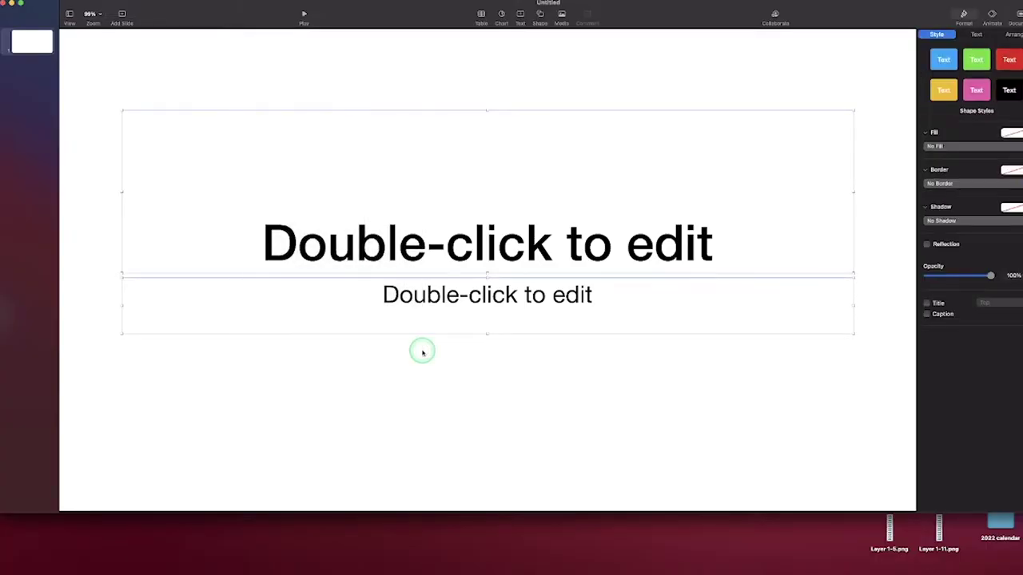
pyautogui.press('Delete')
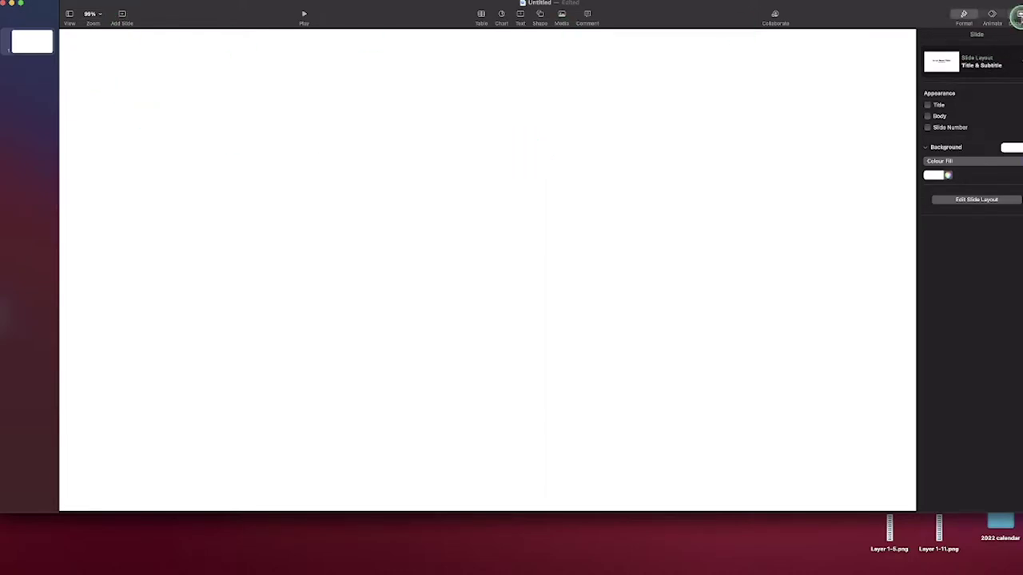
pyautogui.click(1013, 18)
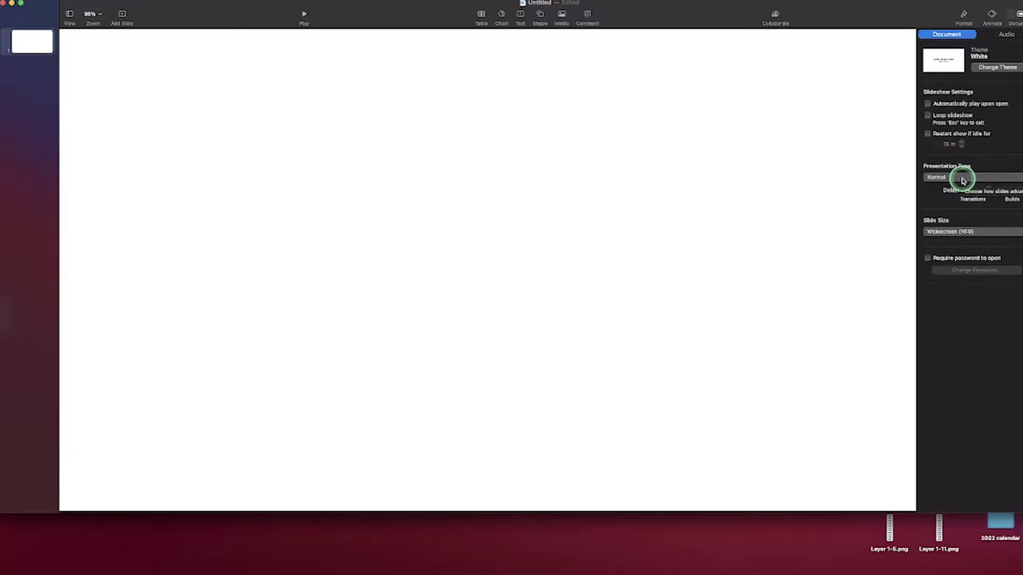
# Set a custom slide size of 2049 × 1356 points.
pyautogui.click(963, 231)
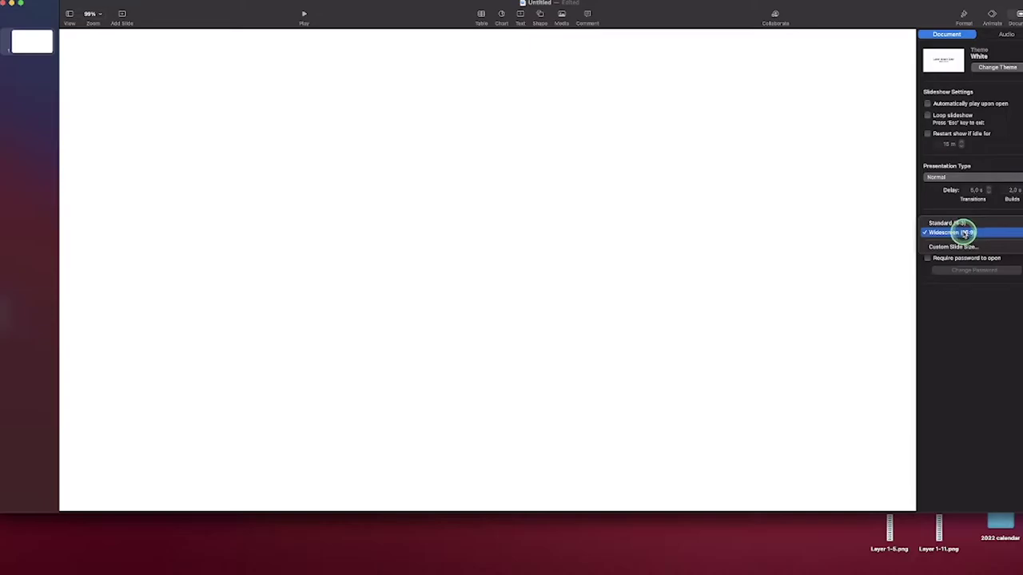
pyautogui.click(958, 249)
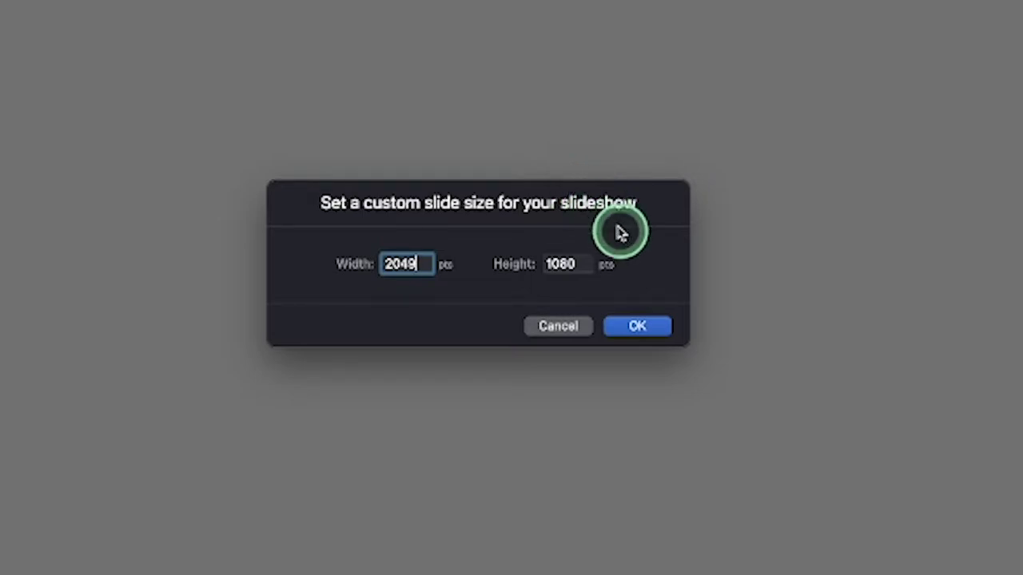
pyautogui.doubleClick(581, 263)
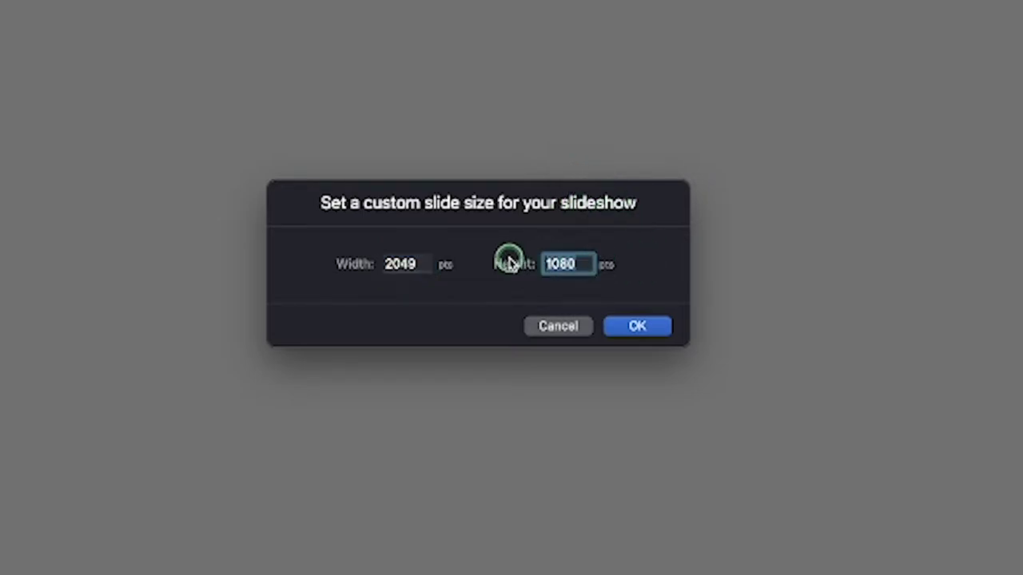
pyautogui.write('1356')
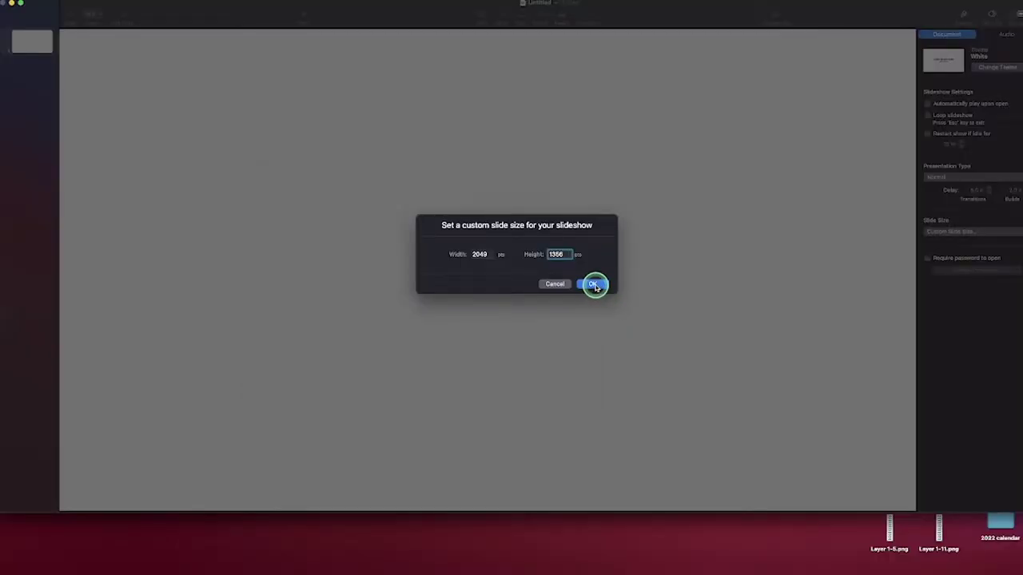
pyautogui.click(595, 286)
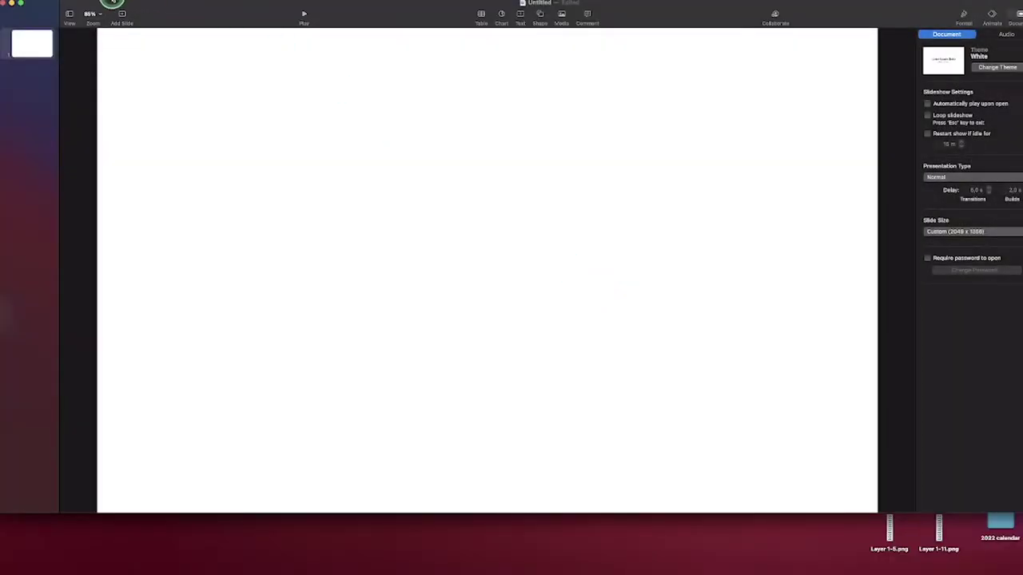
pyautogui.click(91, 13)
# Zoom to fit and add a square shape sized over the slide's right half.
pyautogui.click(99, 37)
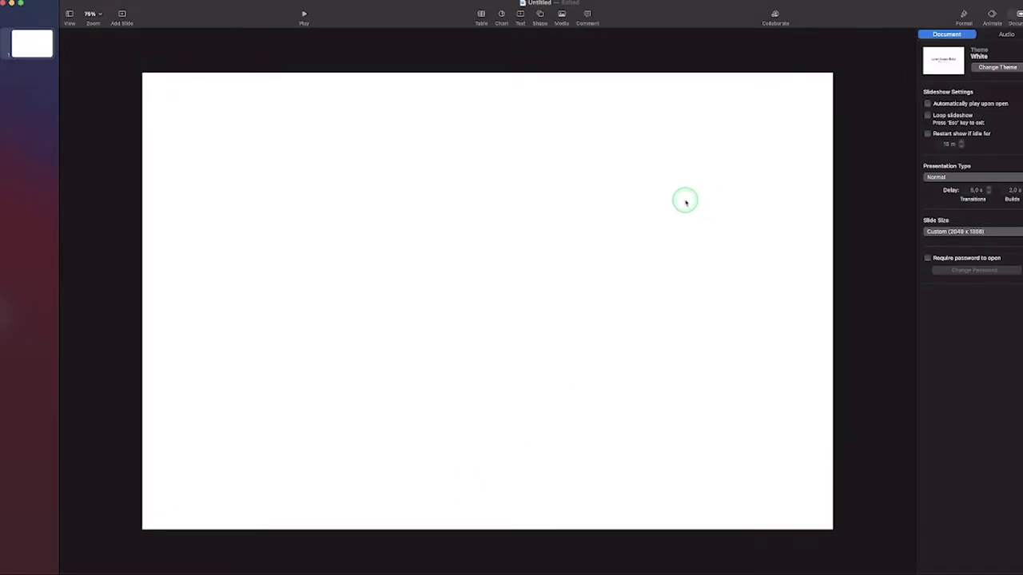
pyautogui.click(539, 14)
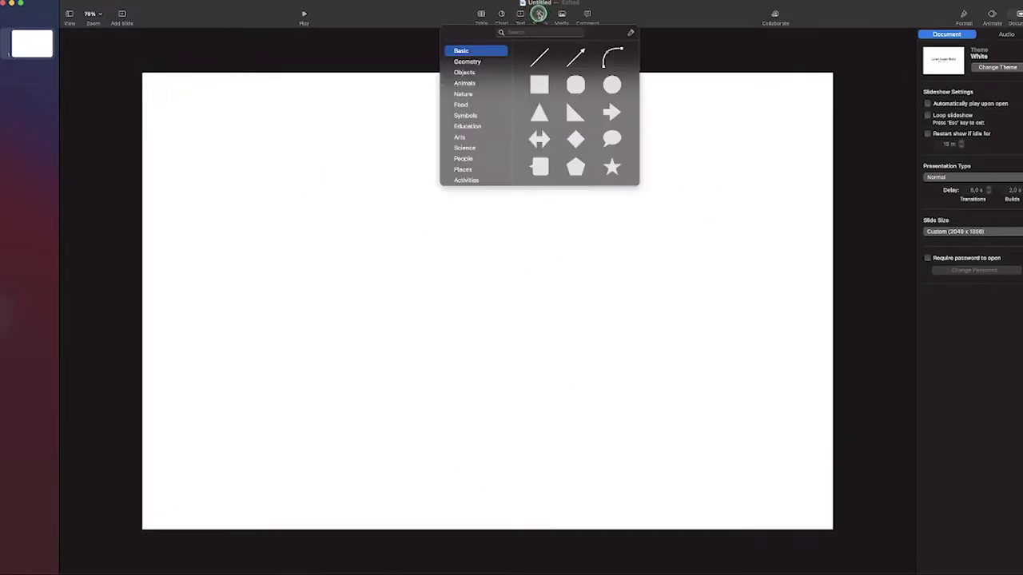
pyautogui.click(543, 85)
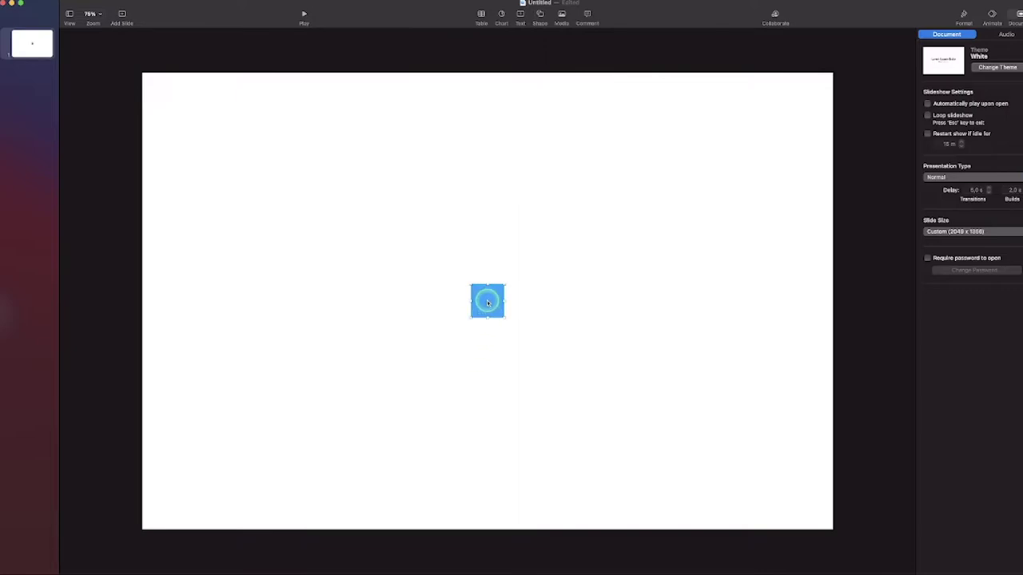
pyautogui.moveTo(487, 301); pyautogui.dragTo(796, 505)
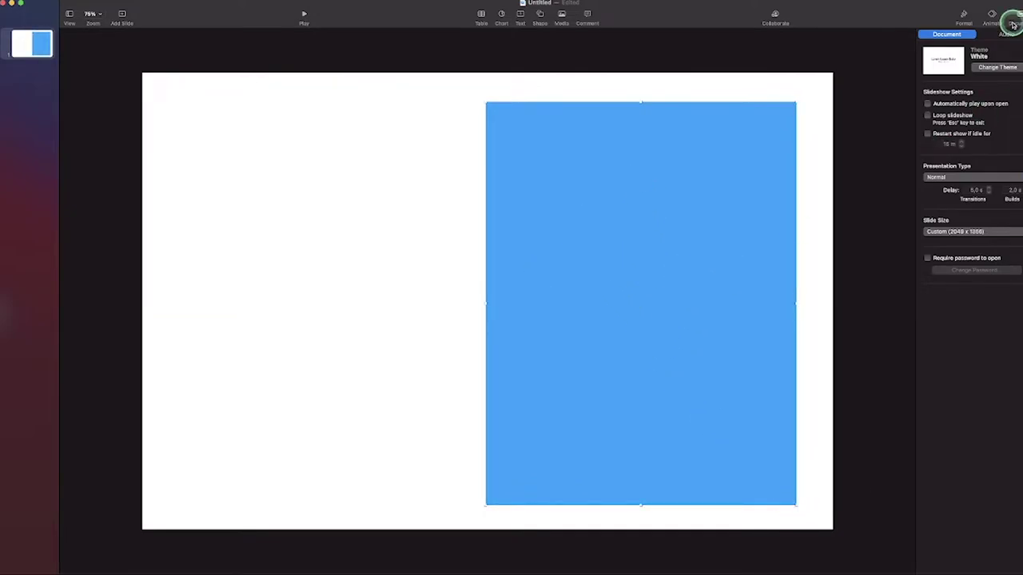
# Switch the rectangle's fill to Advanced Image Fill.
pyautogui.click(963, 14)
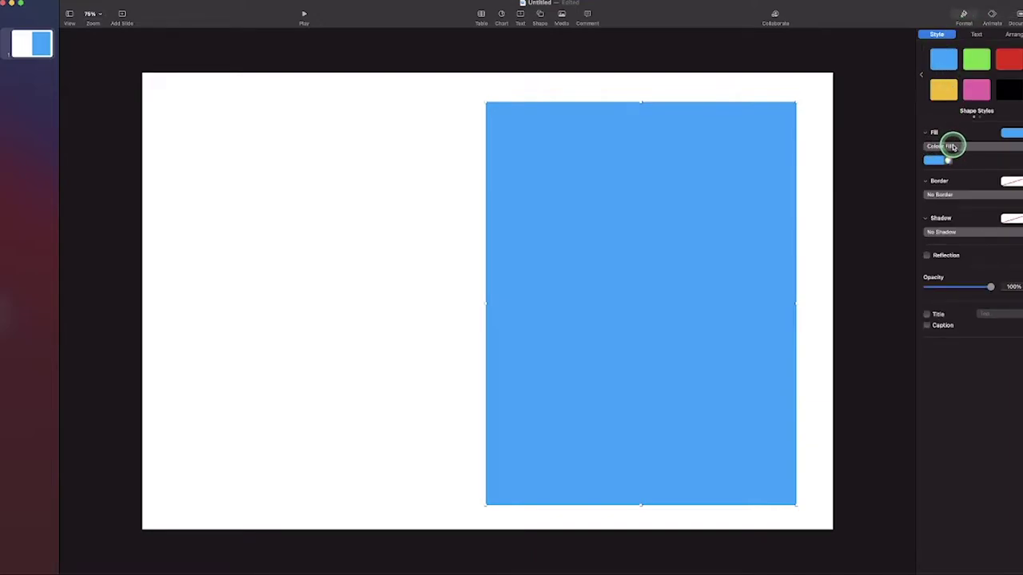
pyautogui.click(951, 146)
pyautogui.click(949, 185)
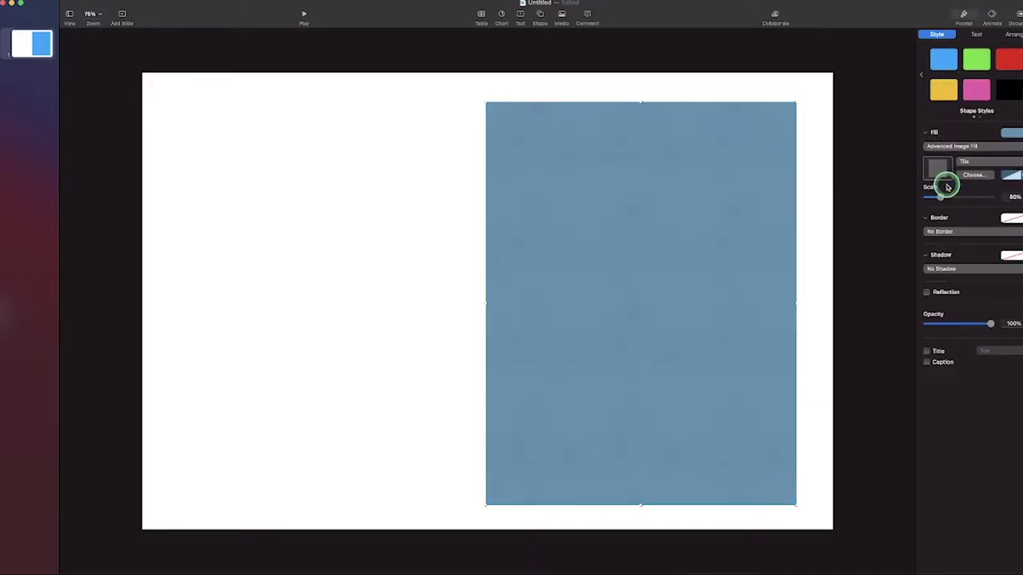
pyautogui.click(980, 175)
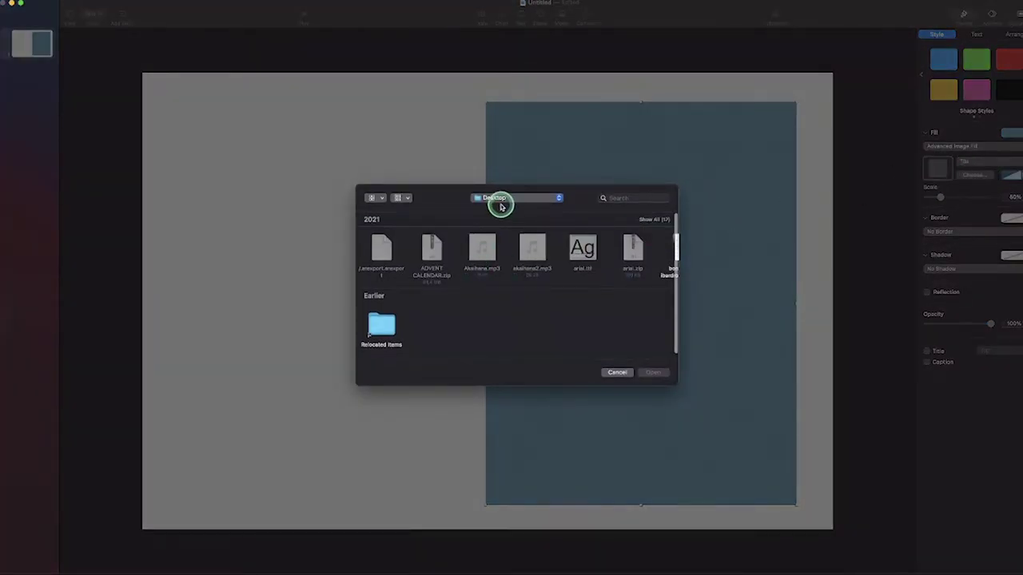
# Use v1082-103.jpg from the Downloads green-christmas folder as the fill image.
pyautogui.click(500, 200)
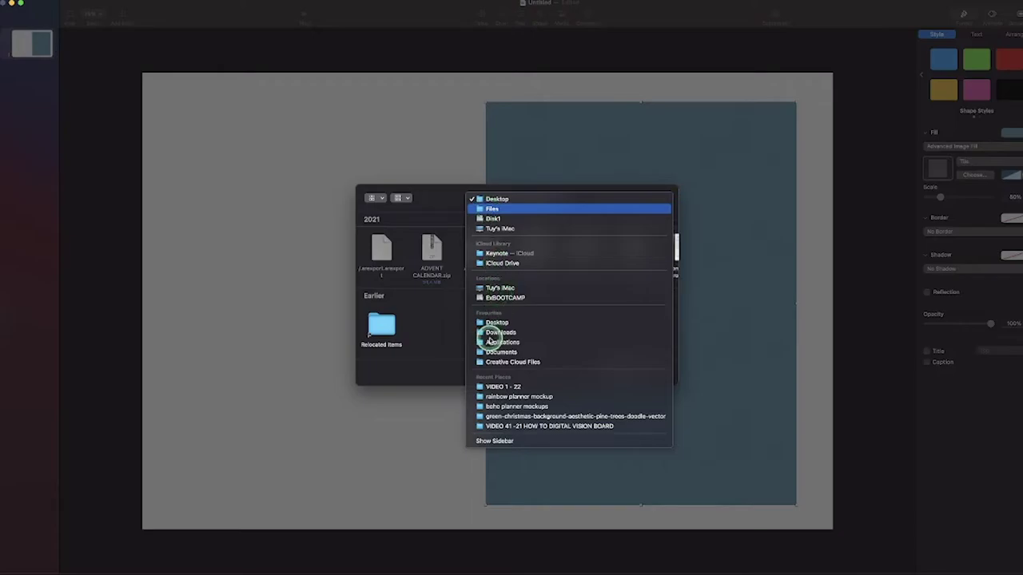
pyautogui.click(495, 332)
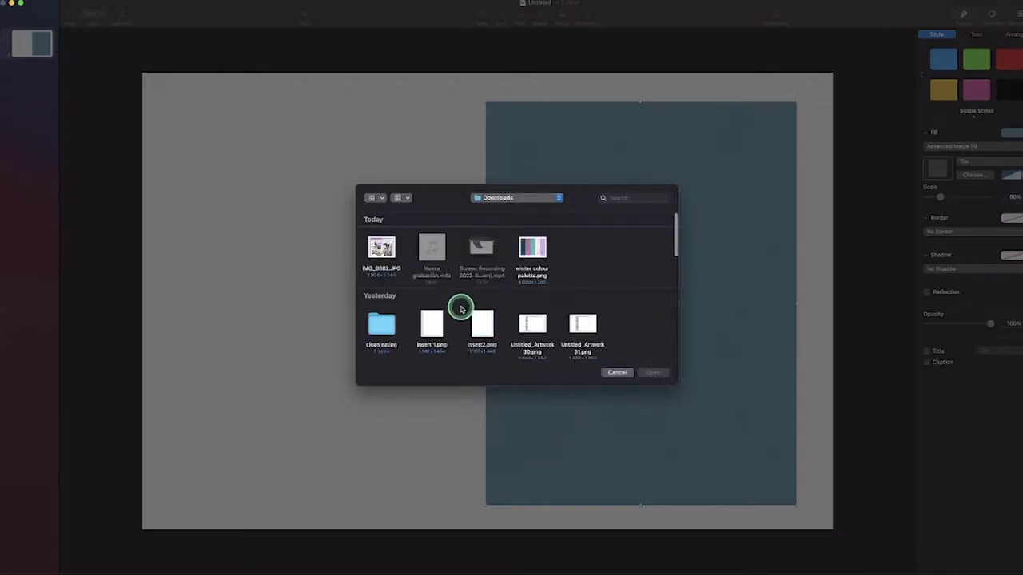
pyautogui.scroll(-2, 453, 304)
pyautogui.doubleClick(381, 289)
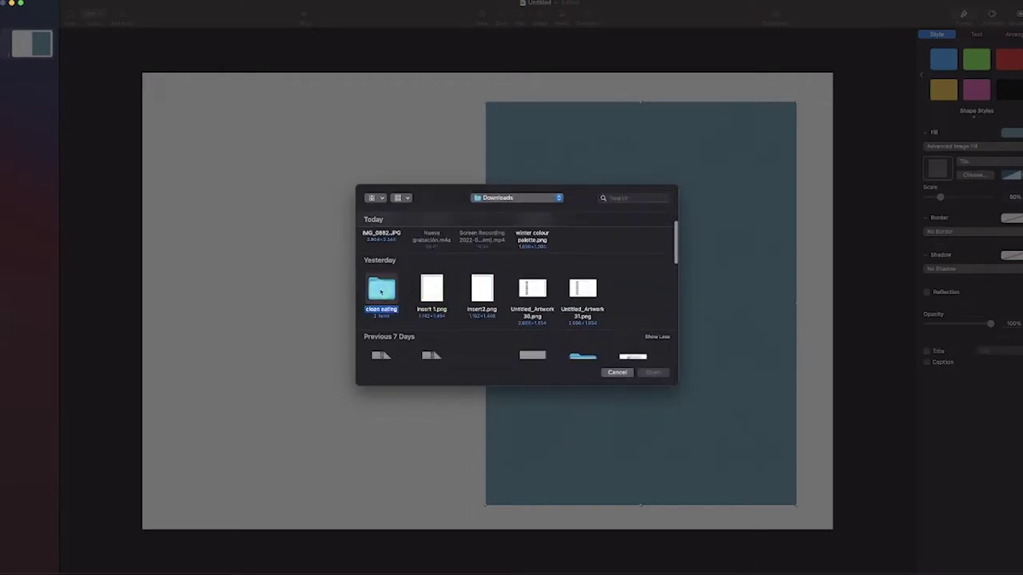
pyautogui.click(370, 197)
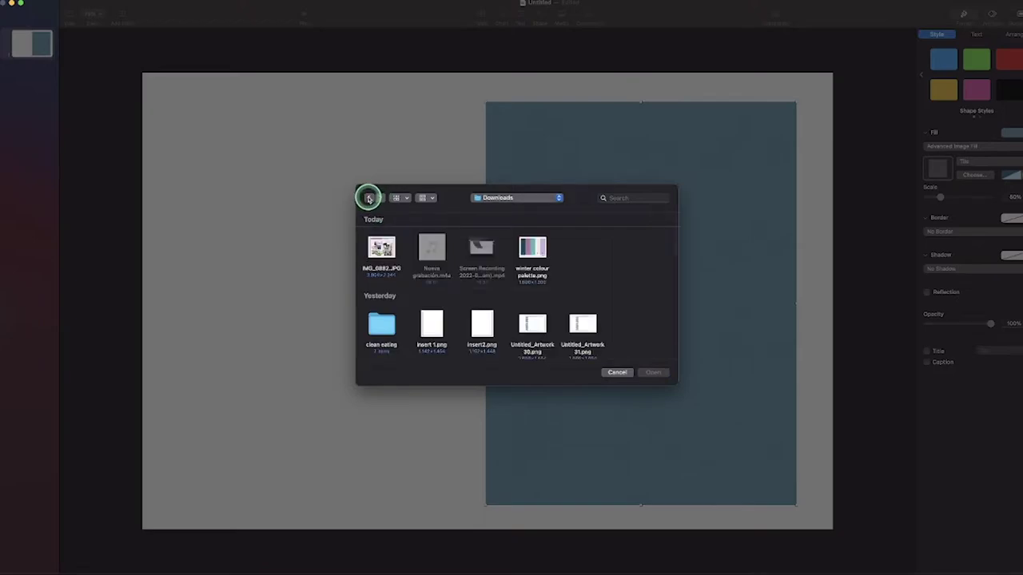
pyautogui.click(433, 254)
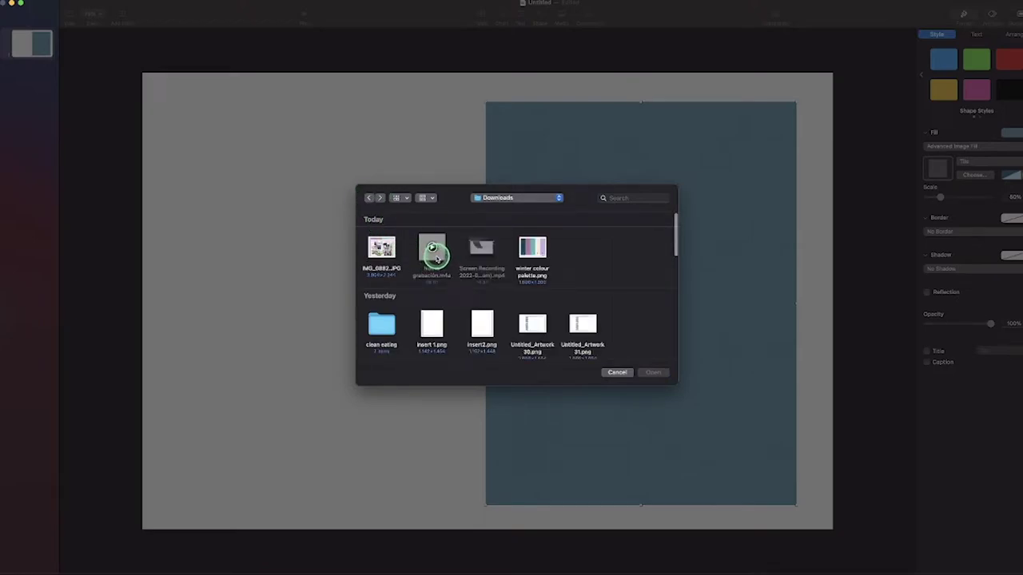
pyautogui.scroll(-5, 436, 256)
pyautogui.click(585, 306)
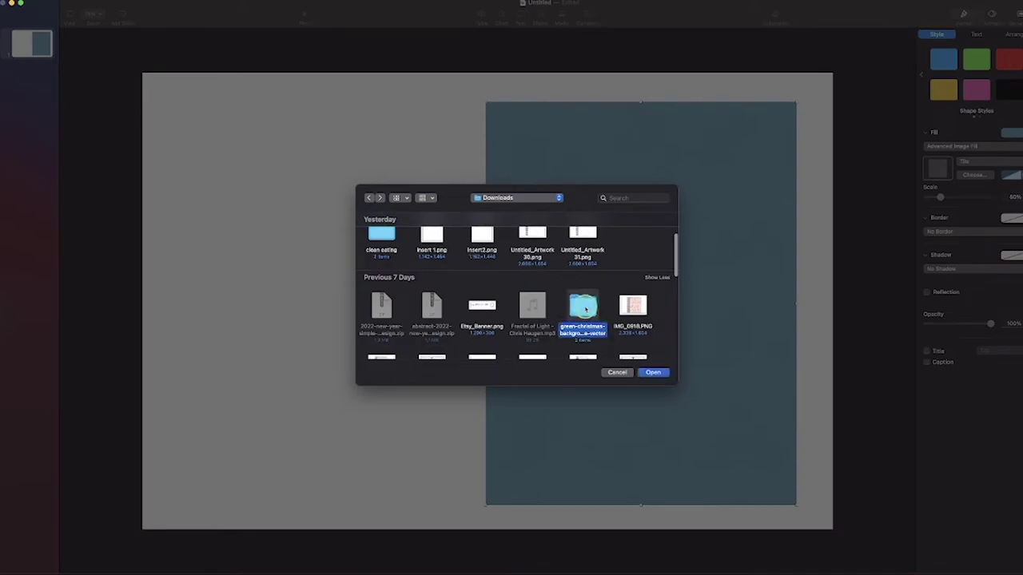
pyautogui.doubleClick(585, 308)
pyautogui.click(432, 247)
pyautogui.click(656, 372)
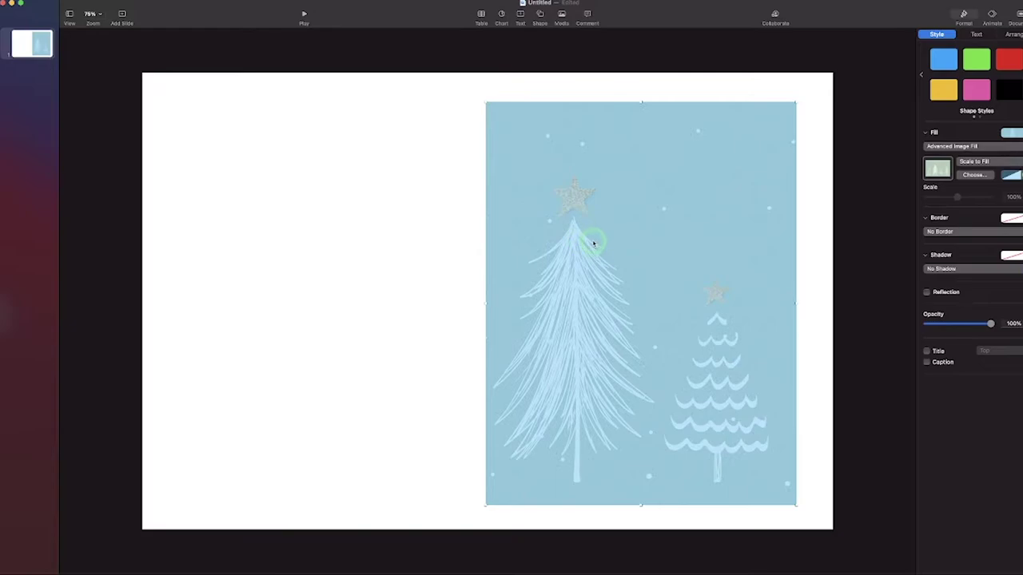
pyautogui.click(562, 15)
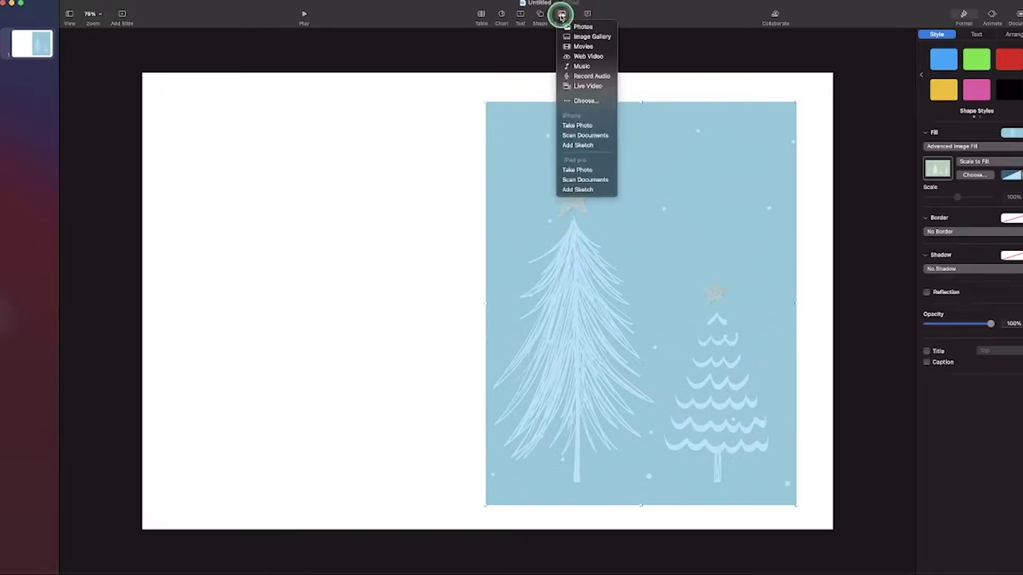
# Insert the Layer 1-5.png image from the Desktop.
pyautogui.click(600, 100)
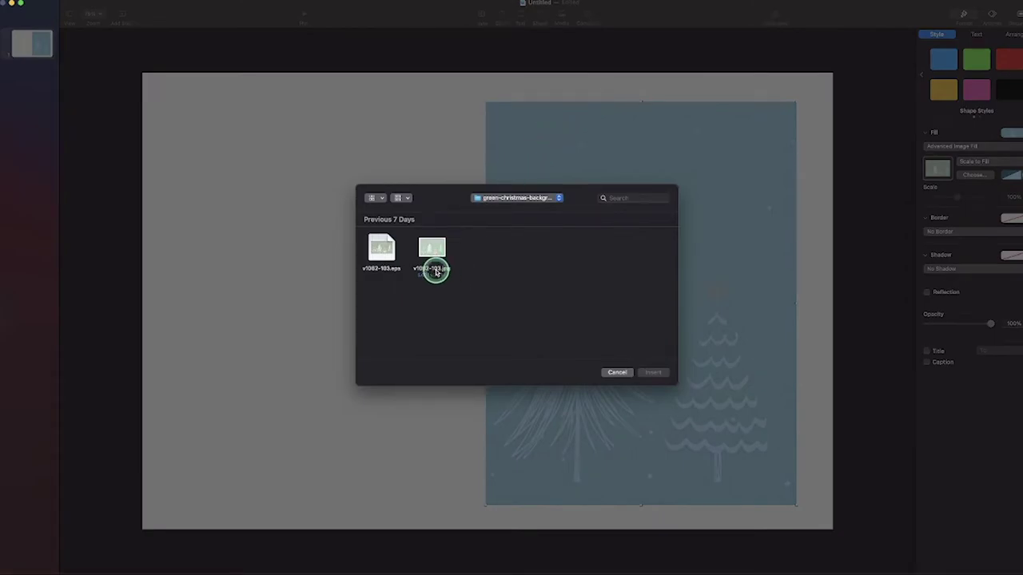
pyautogui.click(508, 199)
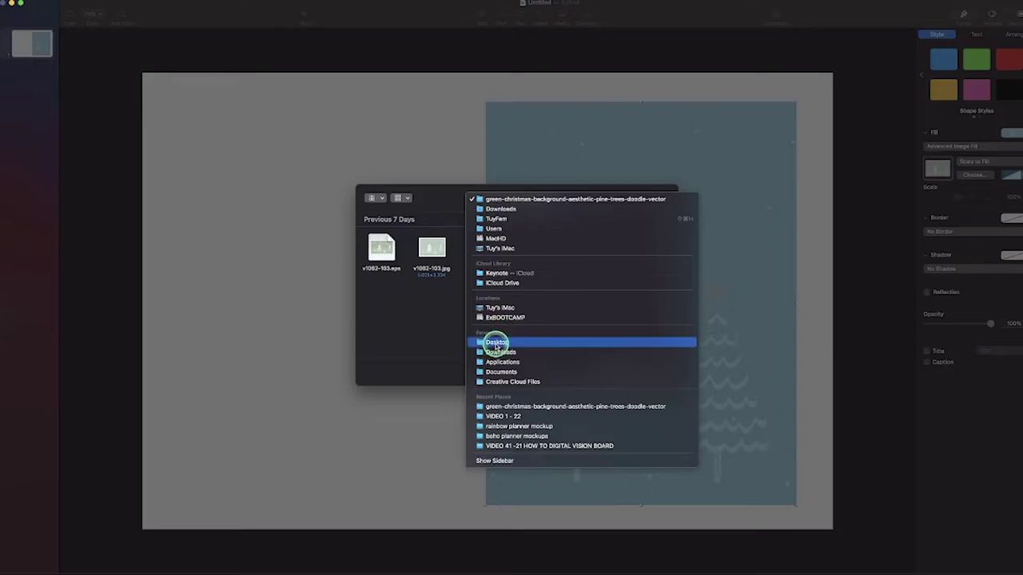
pyautogui.click(497, 344)
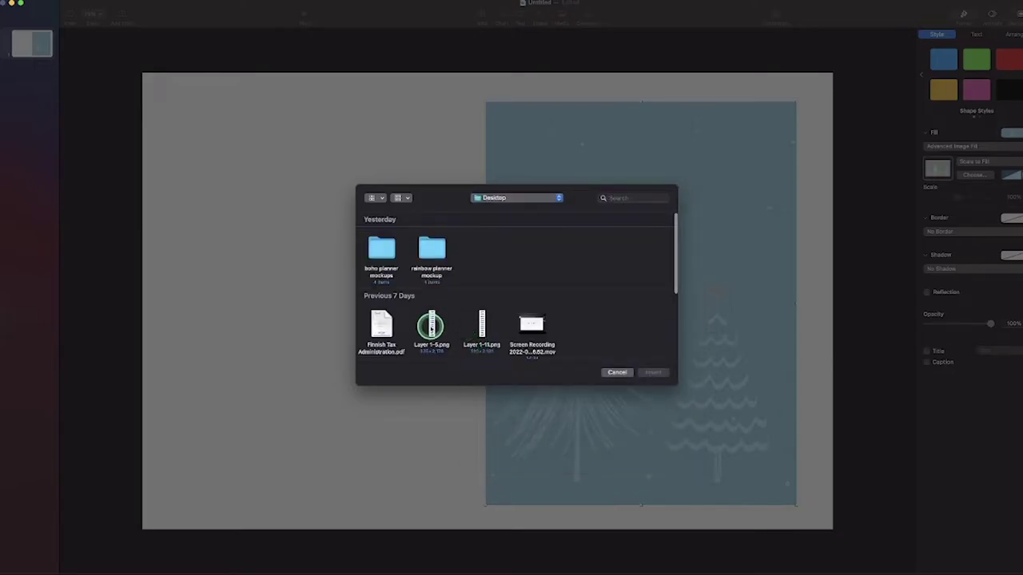
pyautogui.click(483, 328)
pyautogui.click(653, 373)
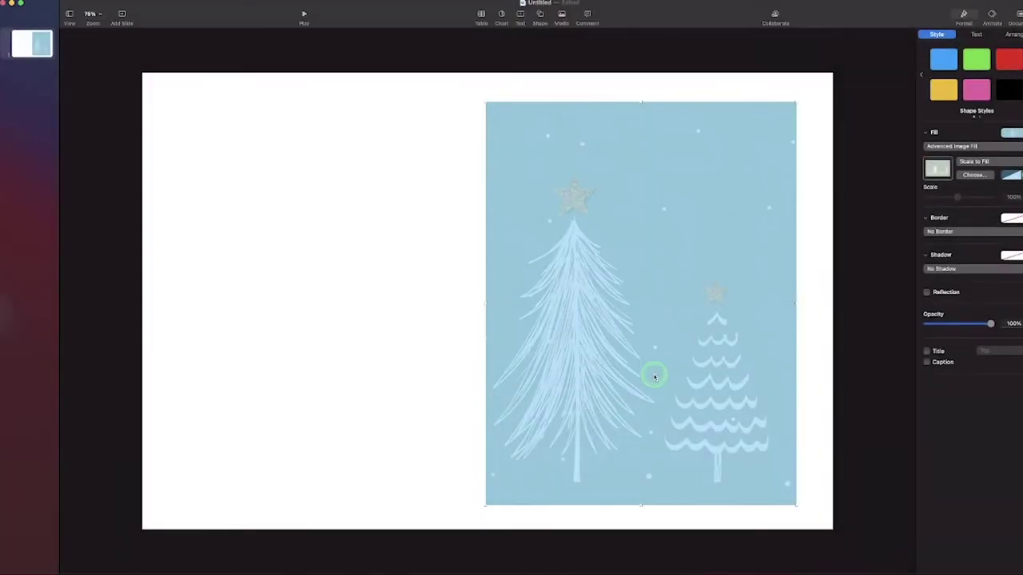
# Paste the spiral rings and resize them to run down the page's left edge.
pyautogui.press('super+v')
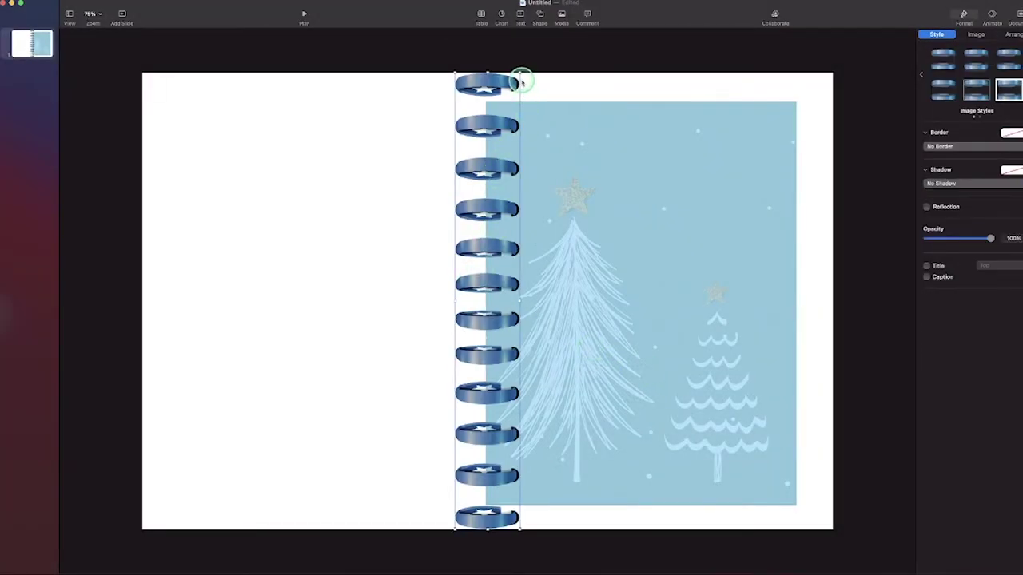
pyautogui.moveTo(520, 76); pyautogui.dragTo(468, 119)
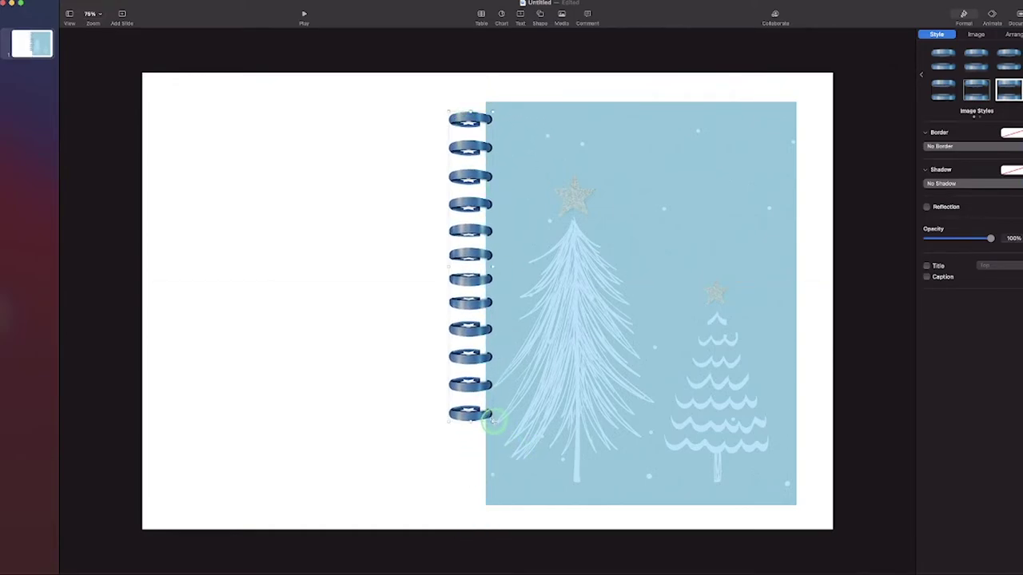
pyautogui.moveTo(494, 421); pyautogui.dragTo(523, 477)
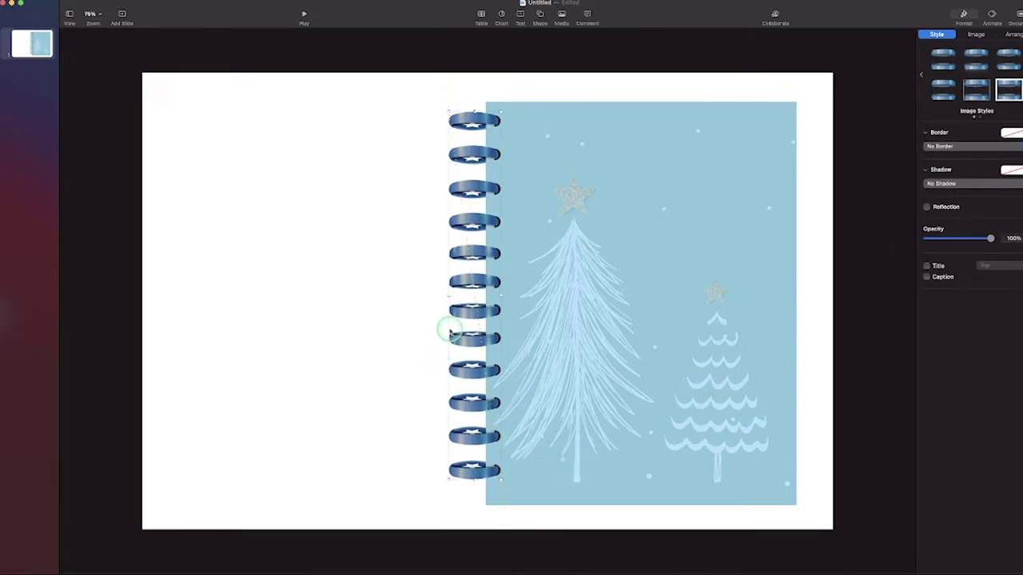
pyautogui.moveTo(468, 319); pyautogui.dragTo(467, 324)
pyautogui.click(383, 297)
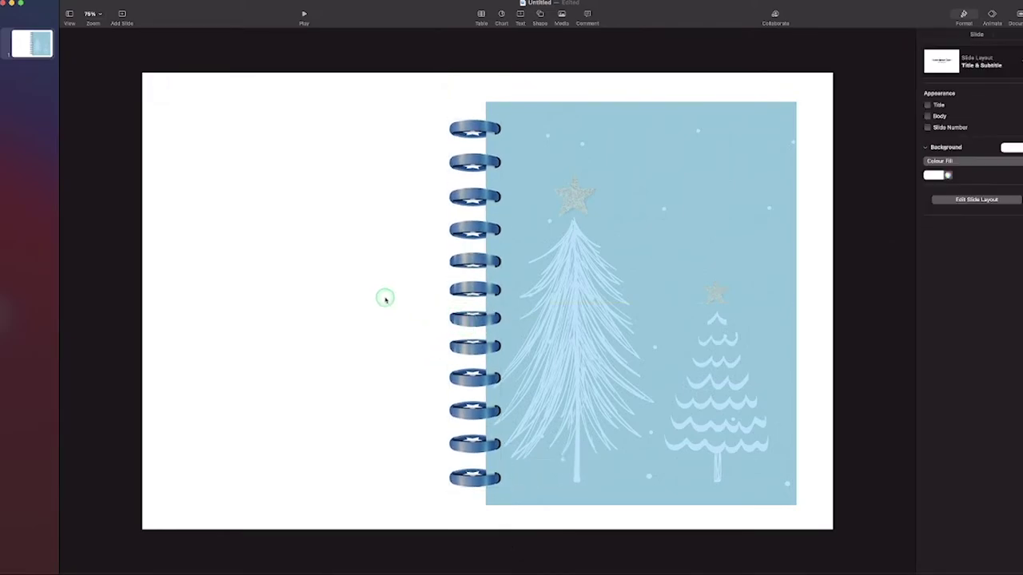
# Give the tree page a leftward drop shadow: 7 pt offset, 17 pt blur, 39% opacity.
pyautogui.click(628, 184)
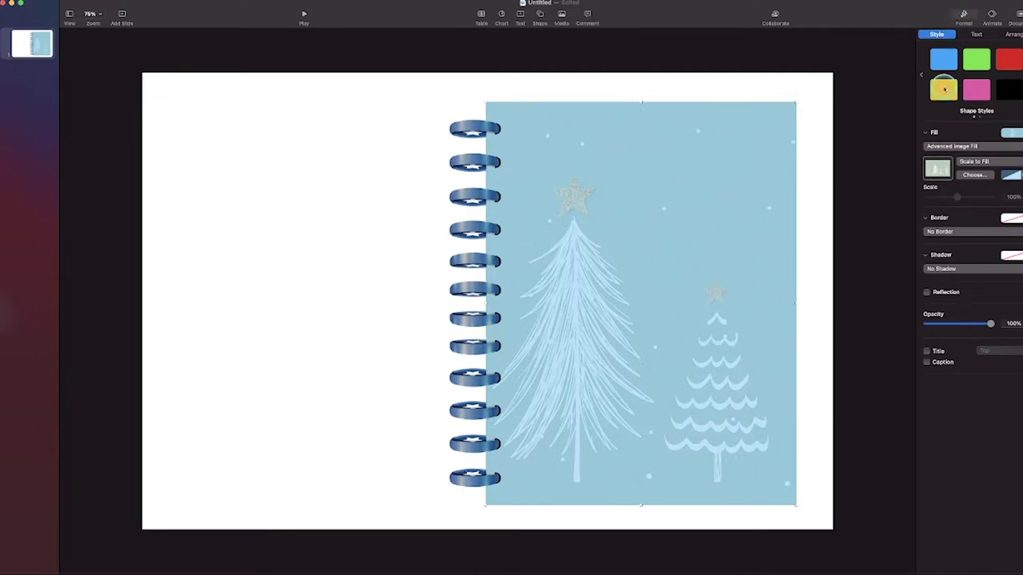
pyautogui.click(941, 268)
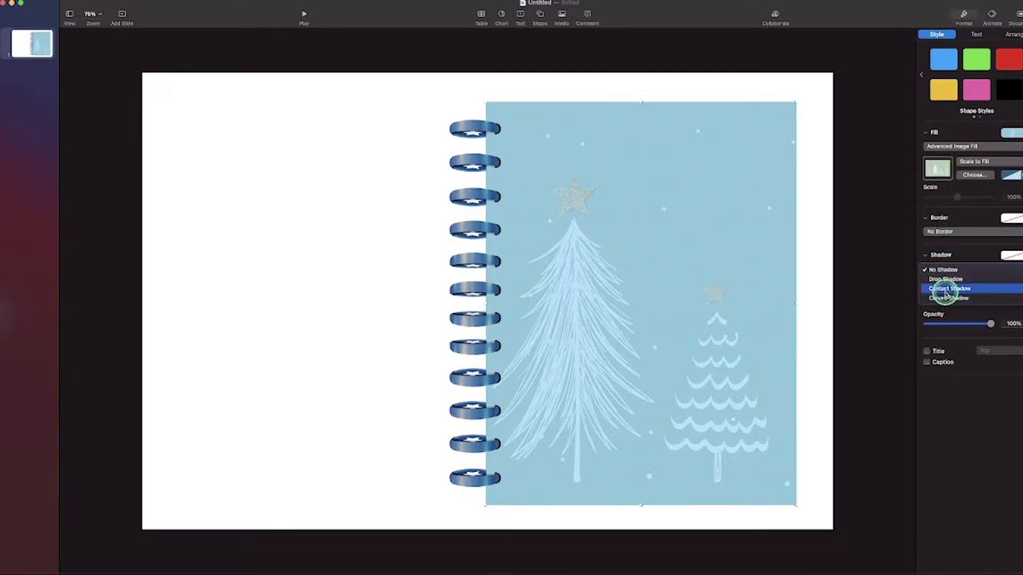
pyautogui.click(946, 279)
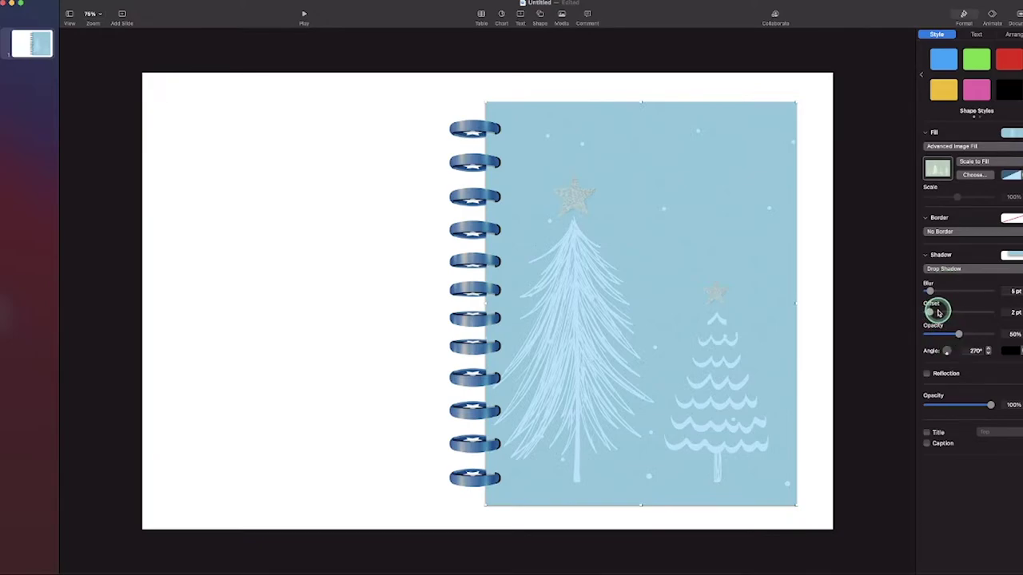
pyautogui.moveTo(939, 313); pyautogui.dragTo(934, 313)
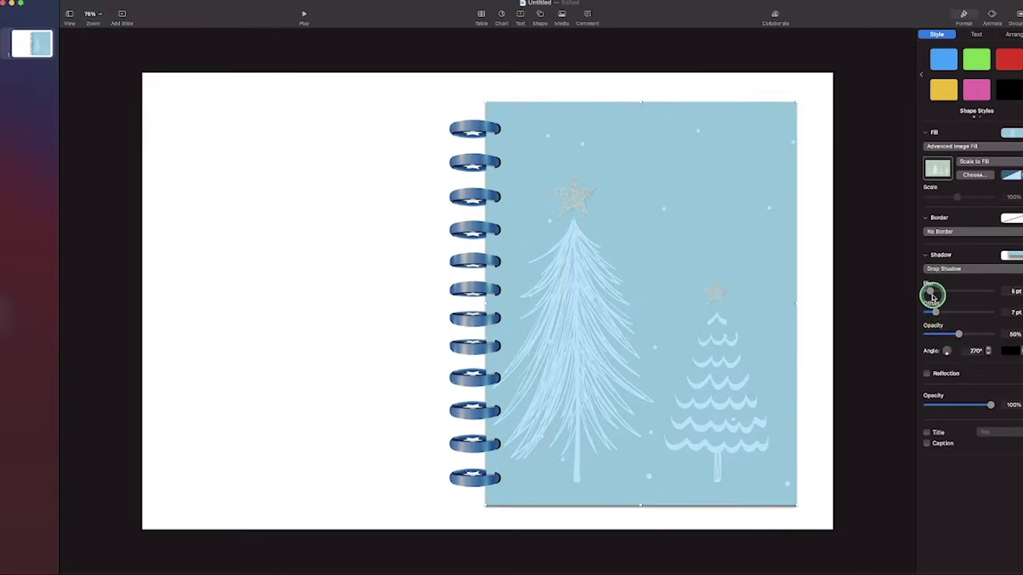
pyautogui.moveTo(936, 290); pyautogui.dragTo(938, 291)
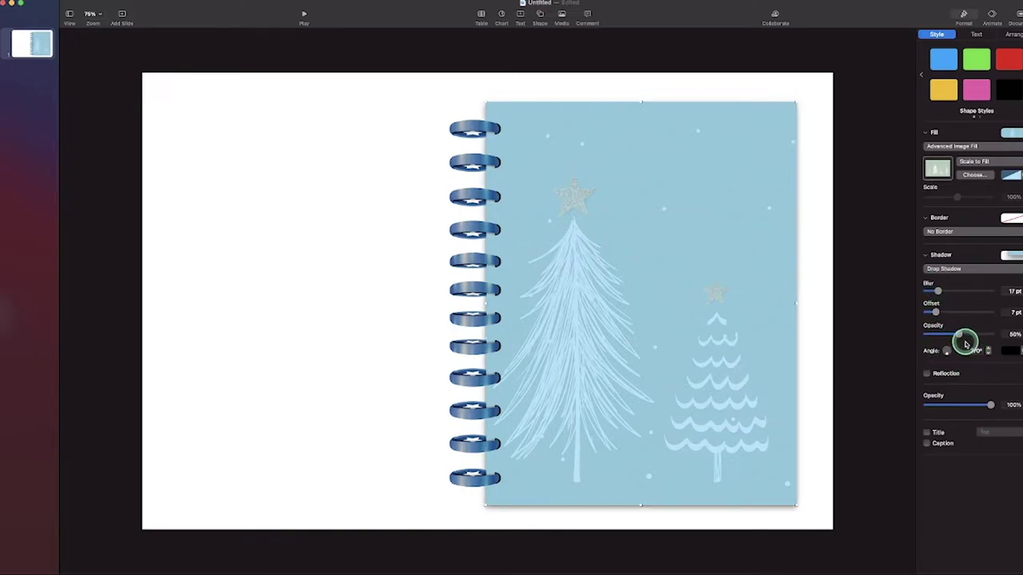
pyautogui.moveTo(949, 334); pyautogui.dragTo(951, 335)
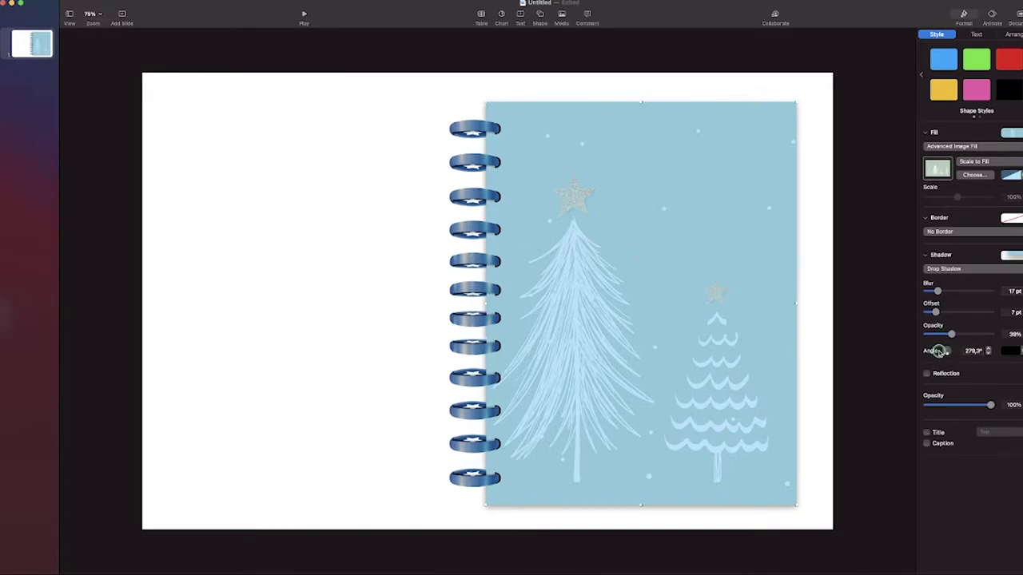
pyautogui.click(940, 352)
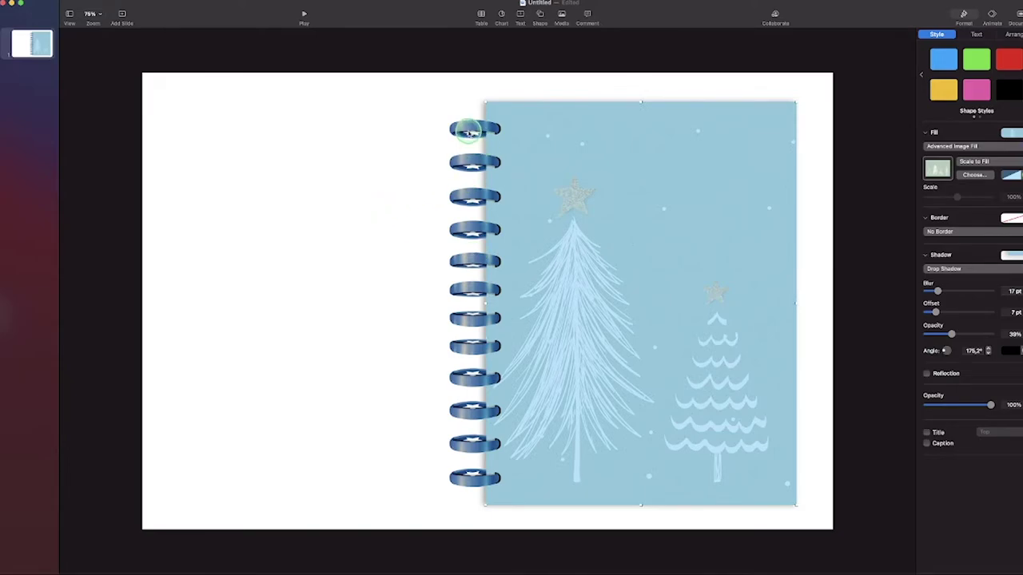
pyautogui.click(471, 132)
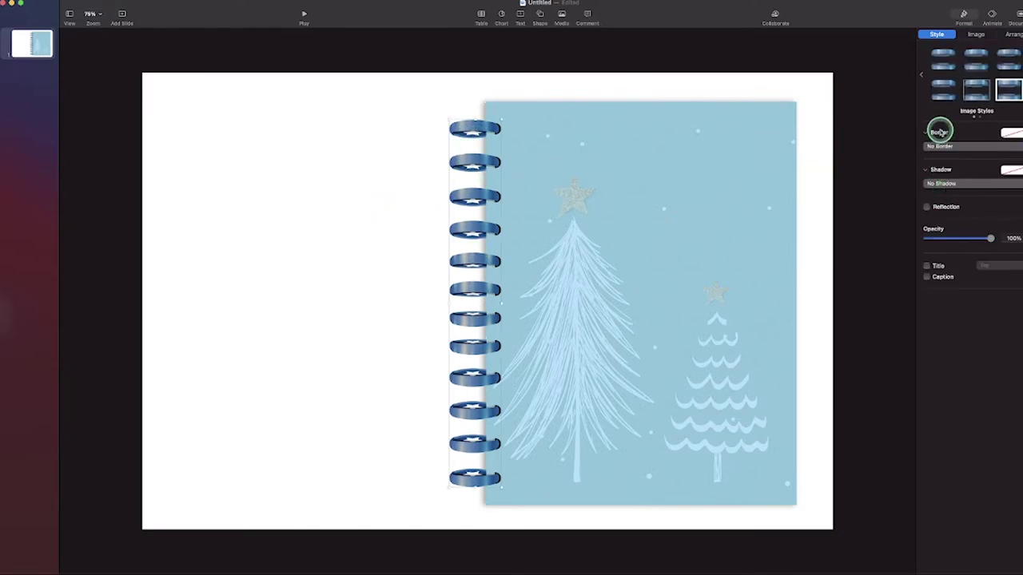
# Add a drop shadow to the spiral rings and raise its opacity to 48%.
pyautogui.click(934, 184)
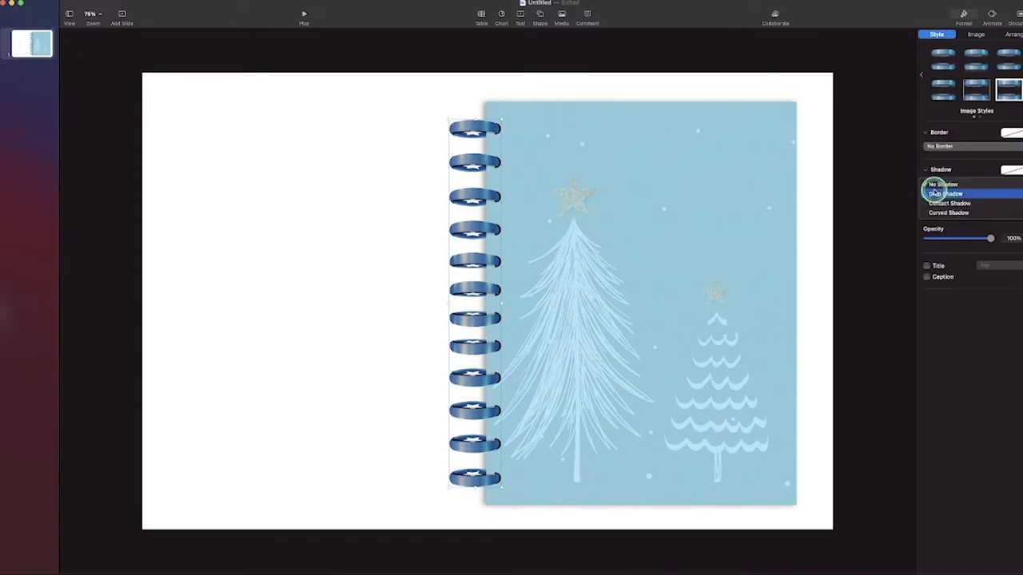
pyautogui.click(934, 193)
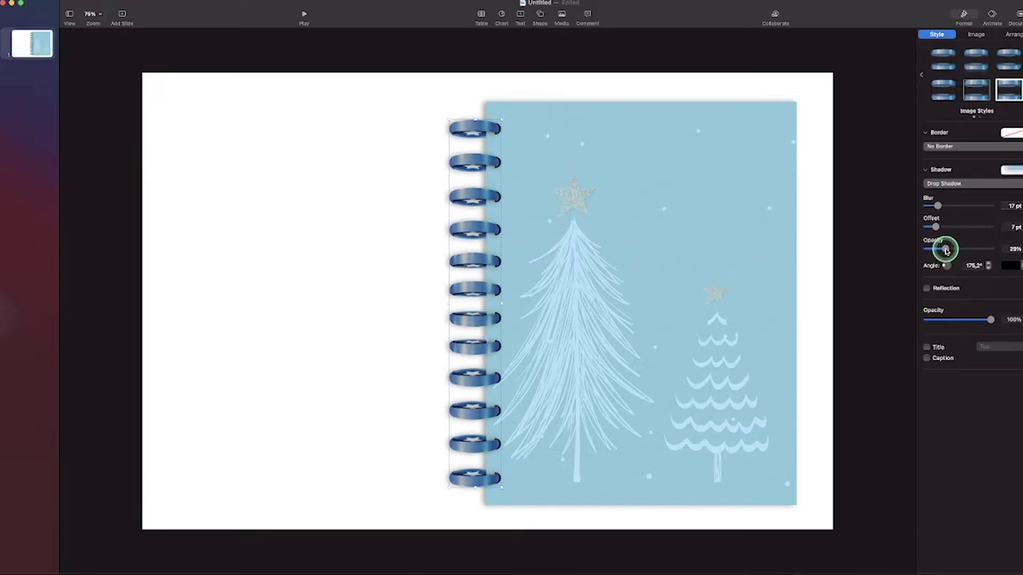
pyautogui.moveTo(946, 250)
pyautogui.mouseDown()
pyautogui.moveTo(972, 245)
pyautogui.moveTo(958, 251)
pyautogui.mouseUp()
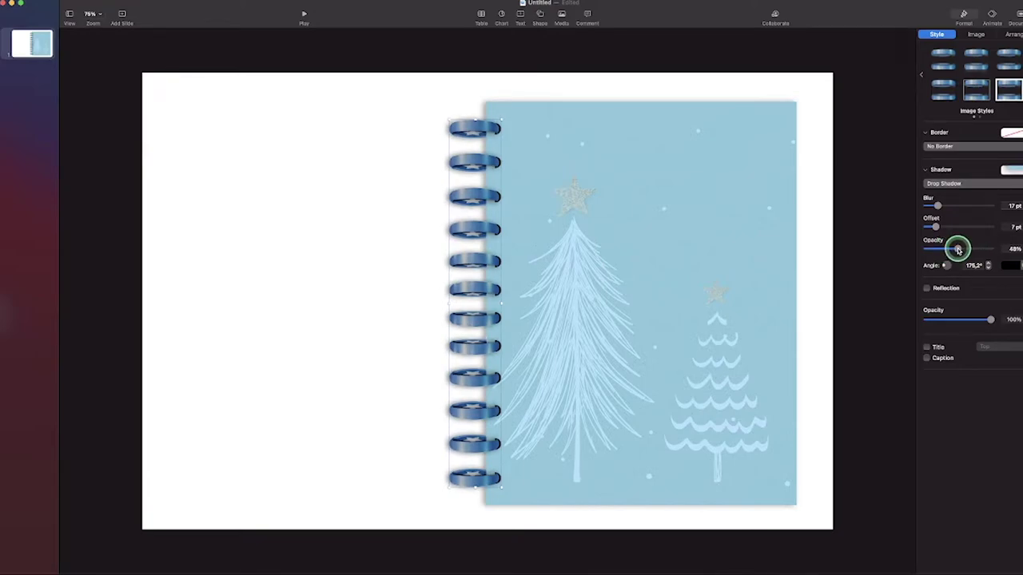
pyautogui.click(381, 213)
# Group the rings and cover, then move the notebook to the slide's left half.
pyautogui.press('cmd+a')
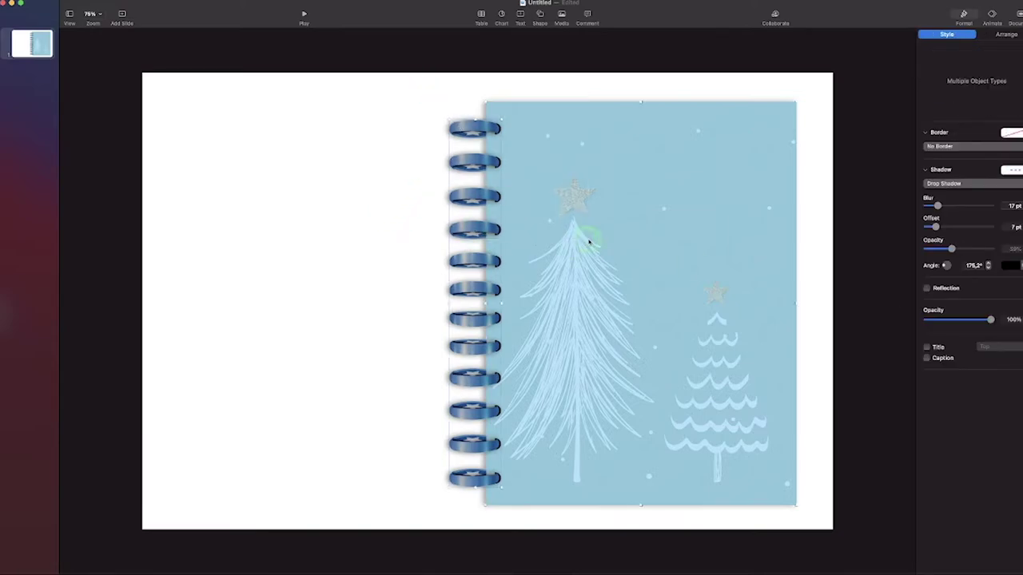
pyautogui.rightClick(551, 204)
pyautogui.click(562, 206)
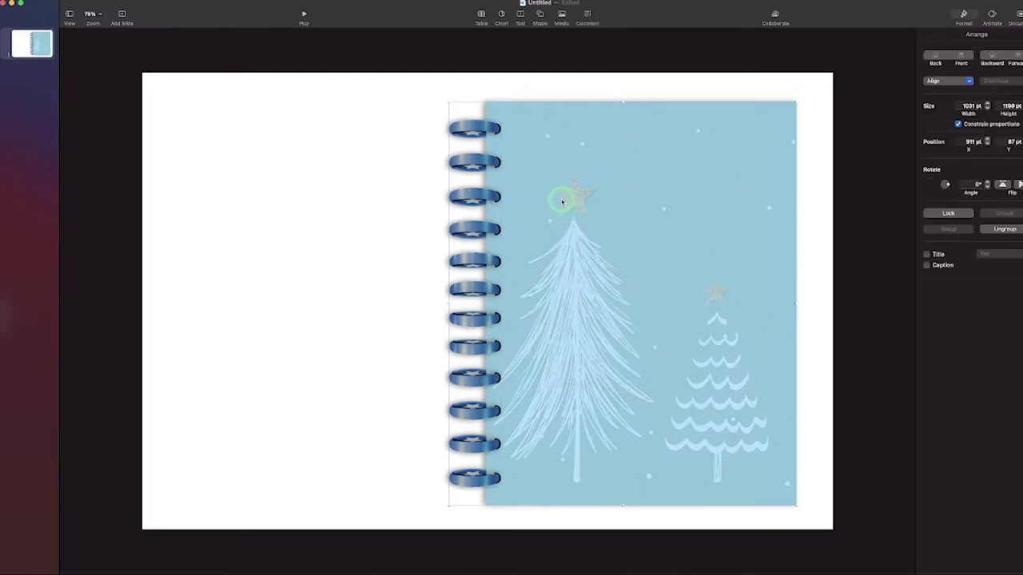
pyautogui.moveTo(563, 202); pyautogui.dragTo(312, 201)
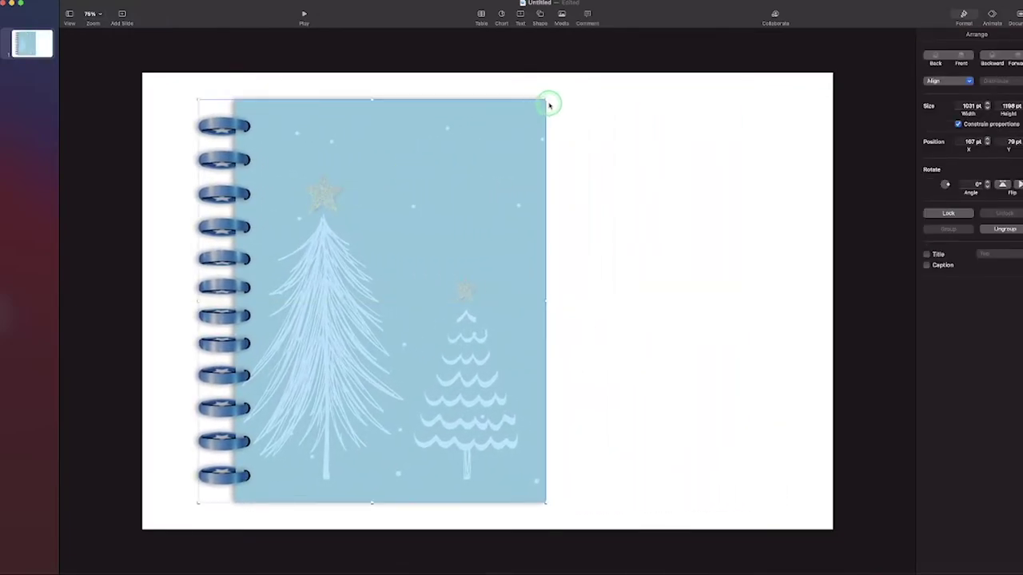
# Rotate the notebook group to a slight tilt.
pyautogui.click(976, 190)
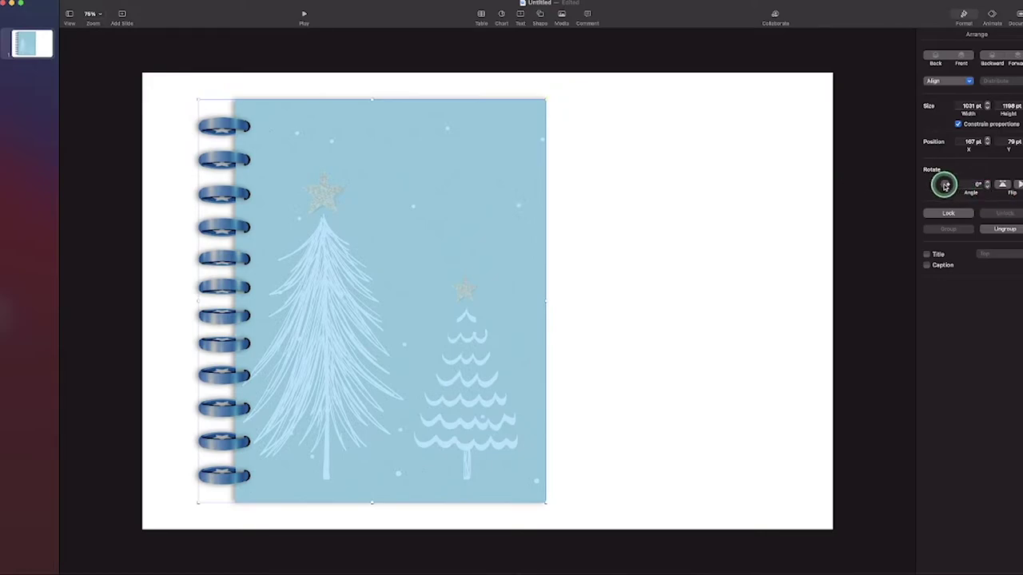
pyautogui.click(948, 184)
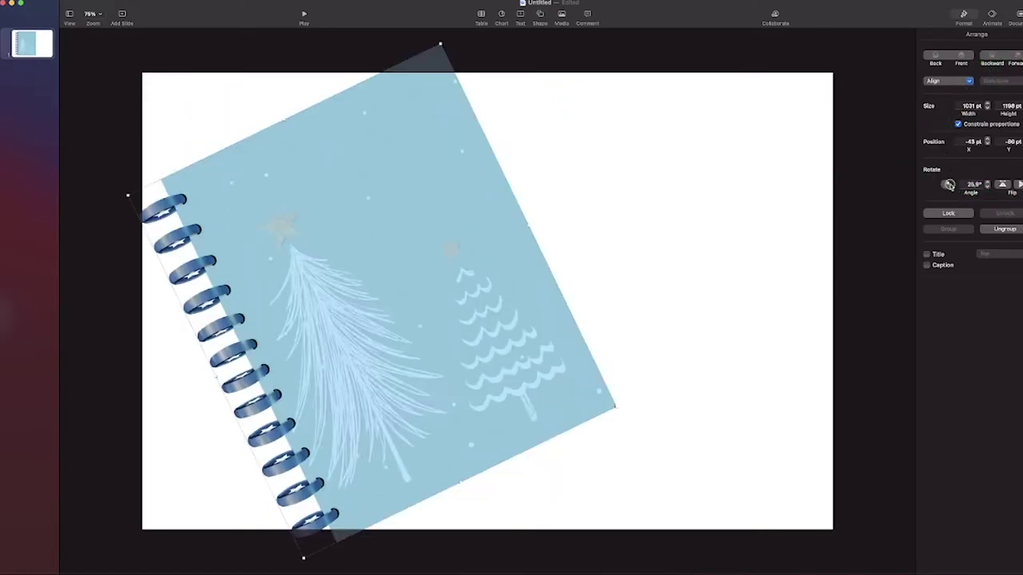
pyautogui.moveTo(948, 184); pyautogui.dragTo(951, 186)
pyautogui.click(770, 229)
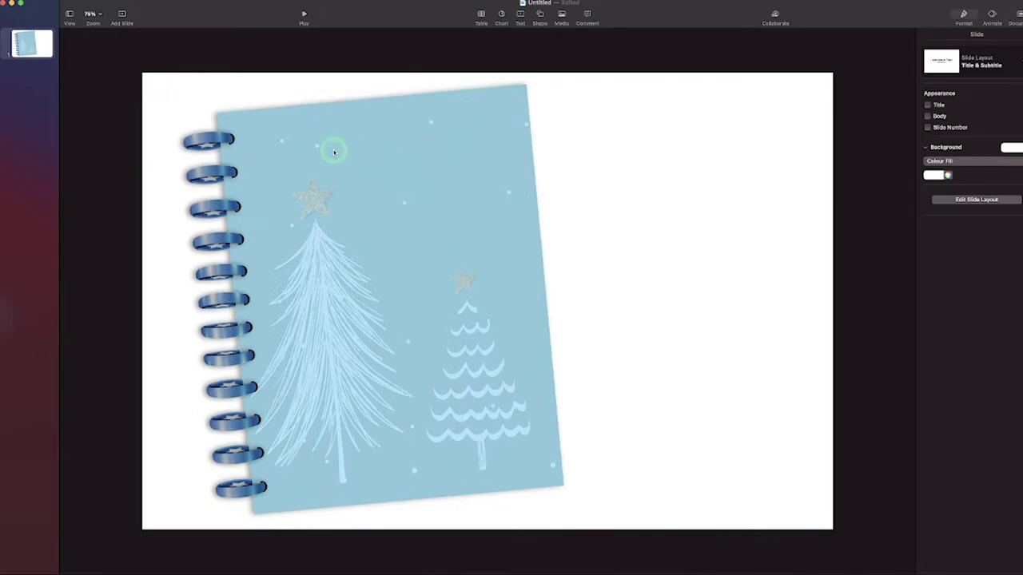
pyautogui.click(121, 16)
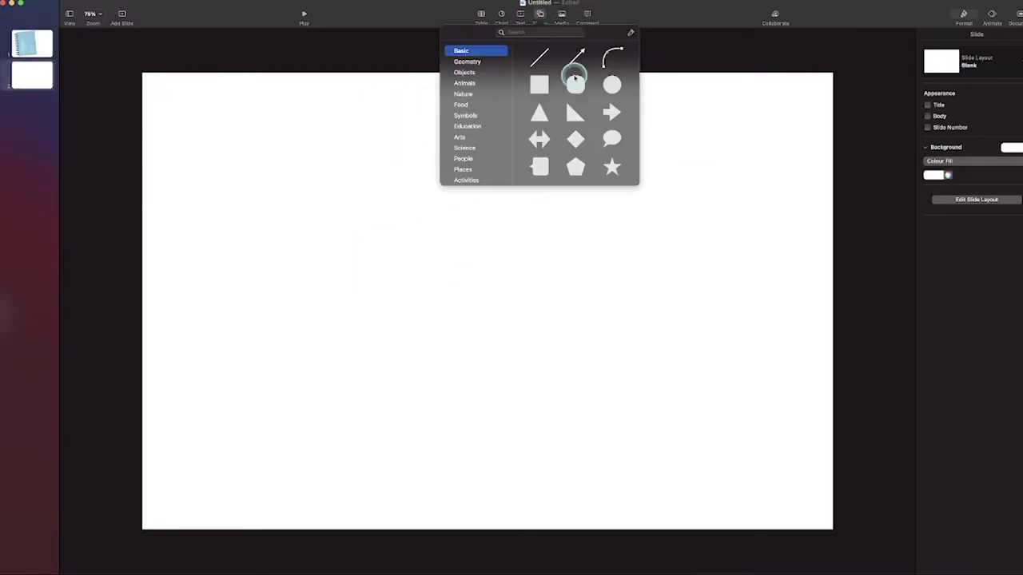
# Add a square, stretch it into a page, and fill it with the Christmas-tree image.
pyautogui.click(548, 85)
pyautogui.click(487, 294)
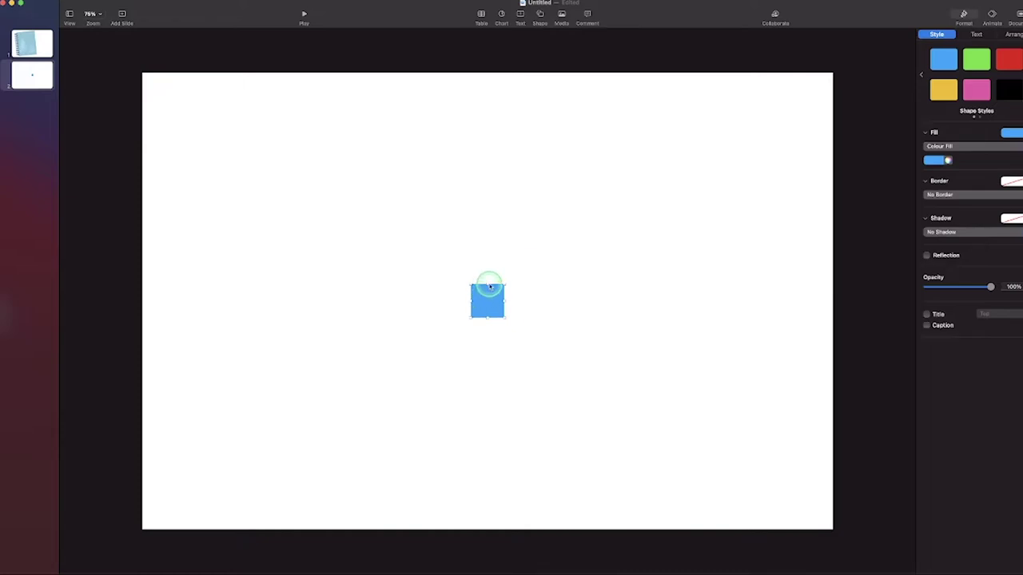
pyautogui.moveTo(485, 284); pyautogui.dragTo(521, 503)
pyautogui.moveTo(506, 299); pyautogui.dragTo(762, 286)
pyautogui.click(454, 246)
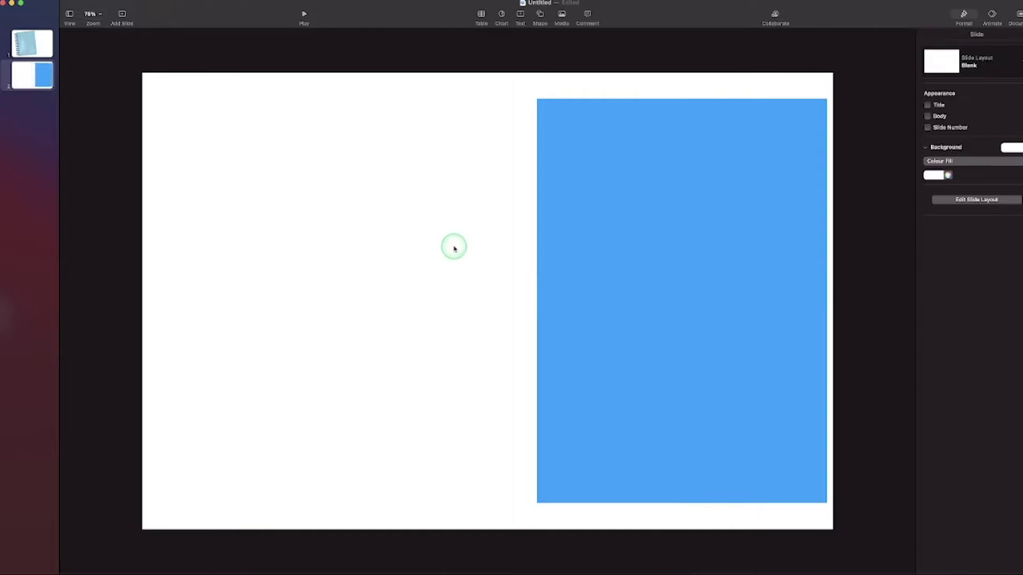
pyautogui.click(644, 213)
pyautogui.rightClick(641, 212)
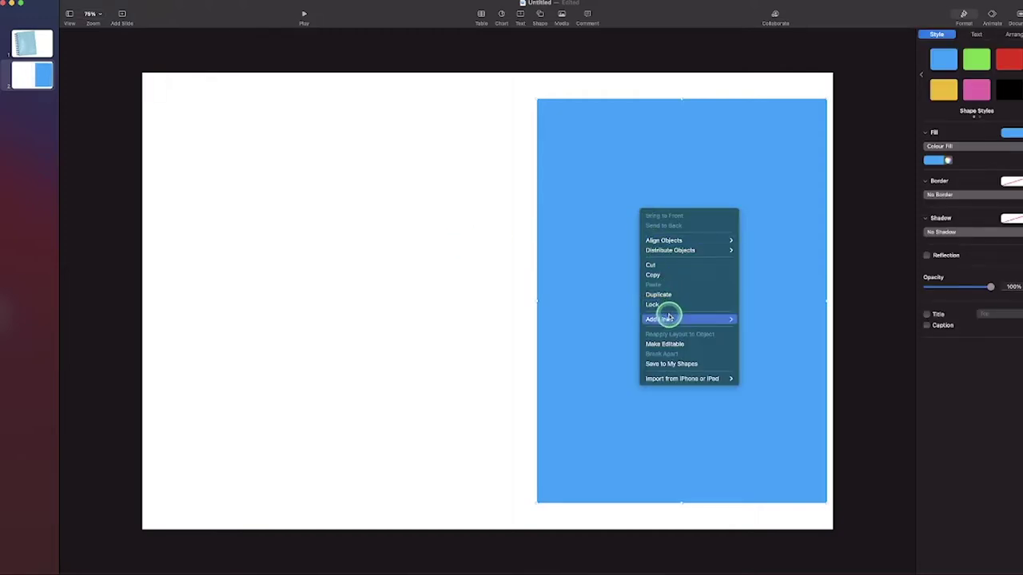
pyautogui.click(584, 205)
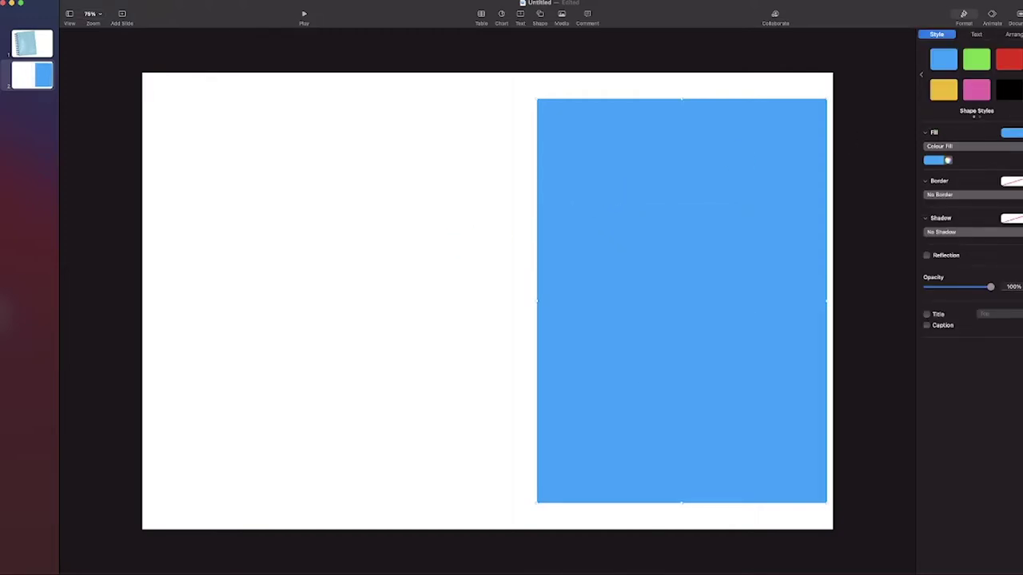
pyautogui.click(1000, 144)
pyautogui.click(962, 185)
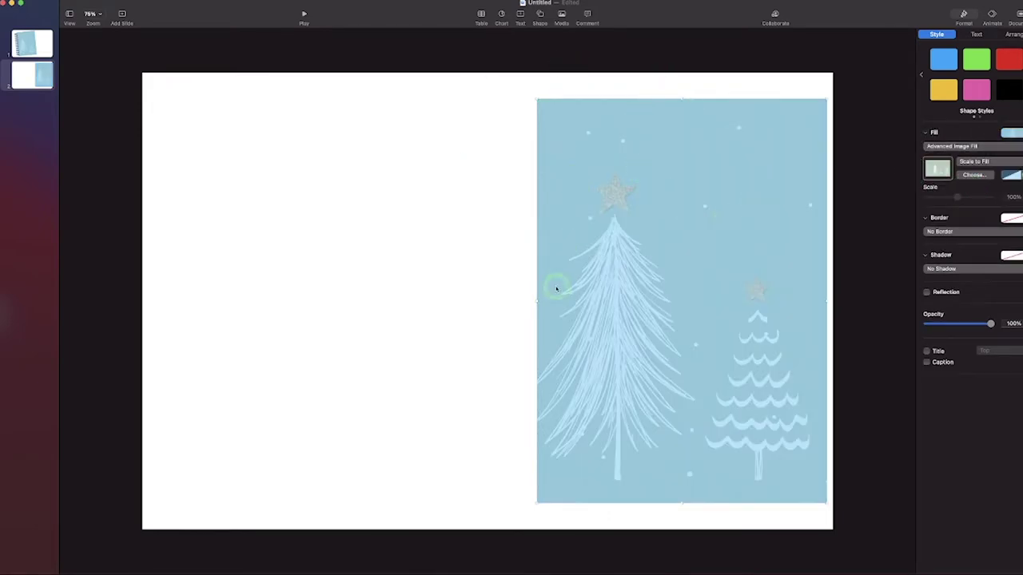
# Copy the tree page and place the pasted duplicate on the slide's left half.
pyautogui.moveTo(564, 123); pyautogui.dragTo(551, 124)
pyautogui.rightClick(593, 154)
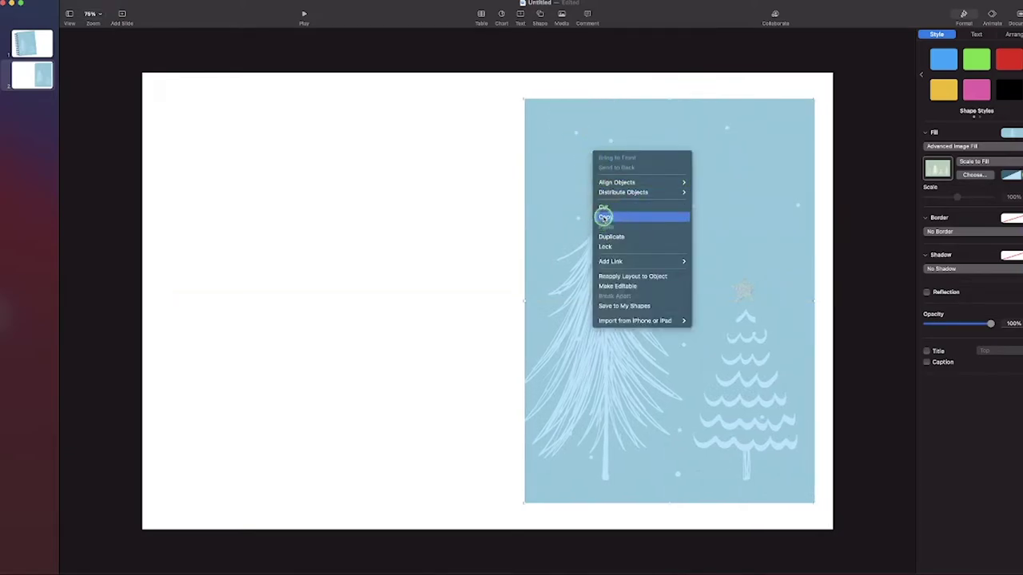
pyautogui.click(605, 216)
pyautogui.press('super+v')
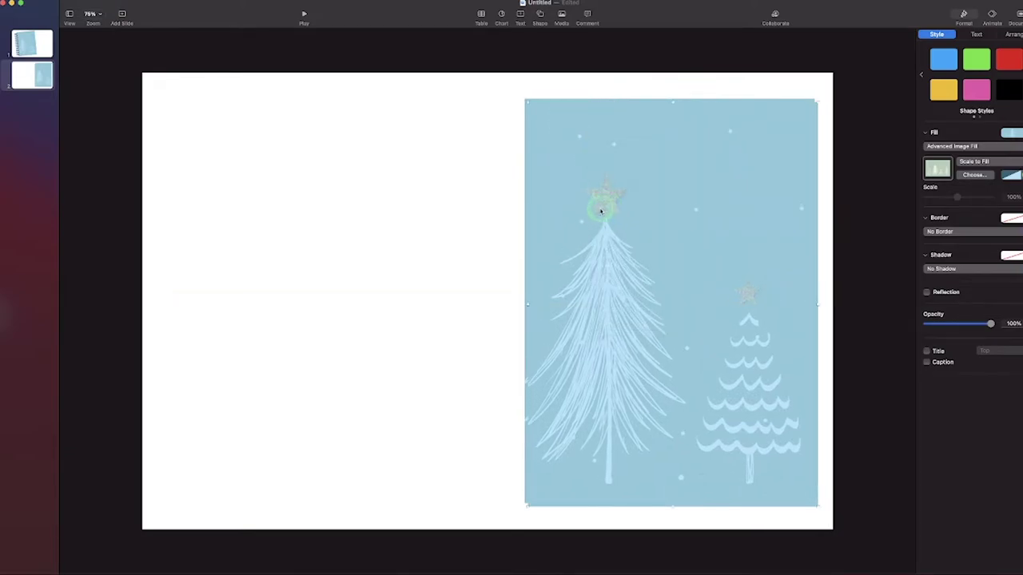
pyautogui.moveTo(608, 253); pyautogui.dragTo(318, 224)
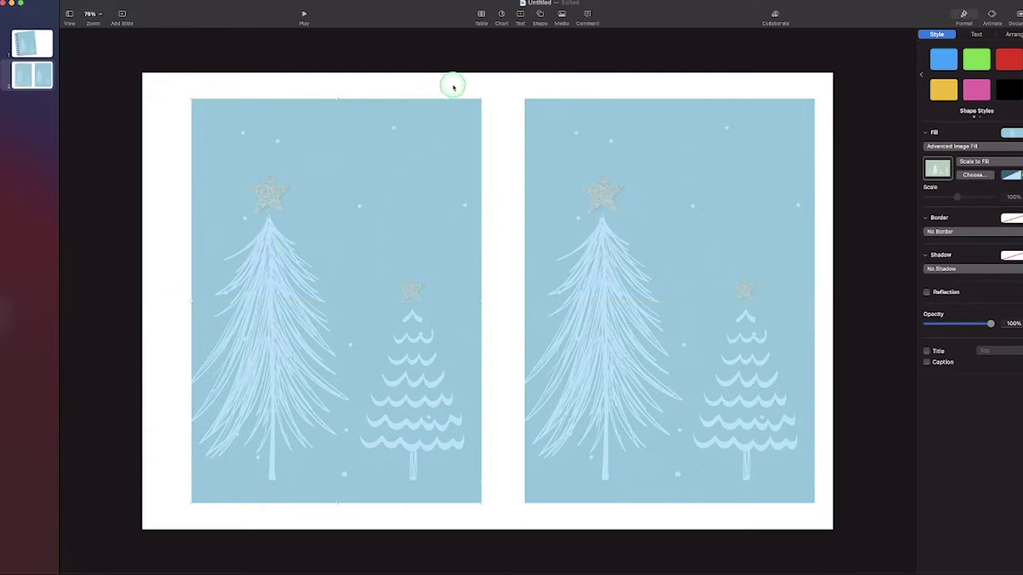
pyautogui.click(452, 87)
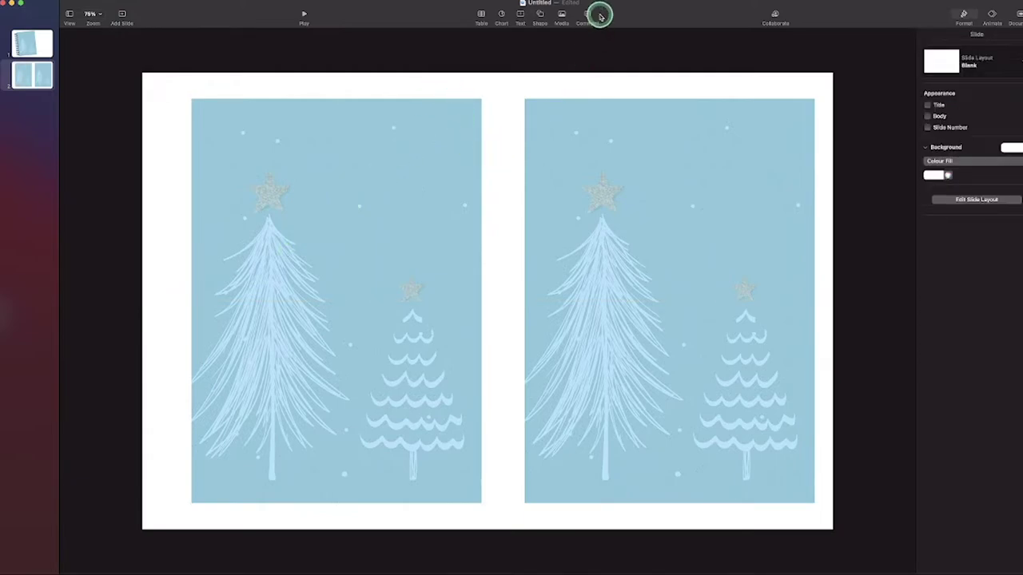
# Insert Layer 1-5.png and shrink the rings into the gap between the pages.
pyautogui.click(562, 14)
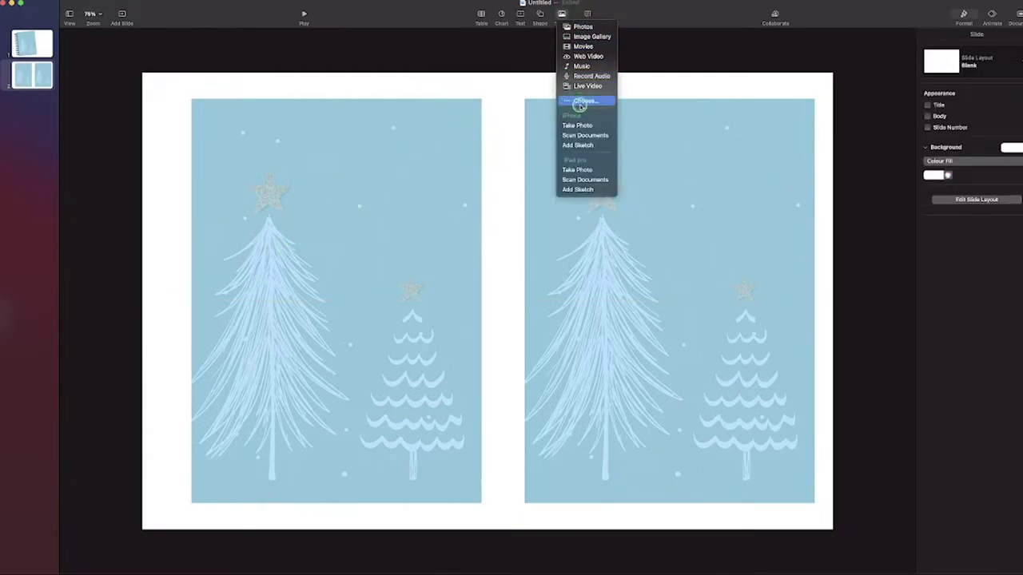
pyautogui.click(570, 102)
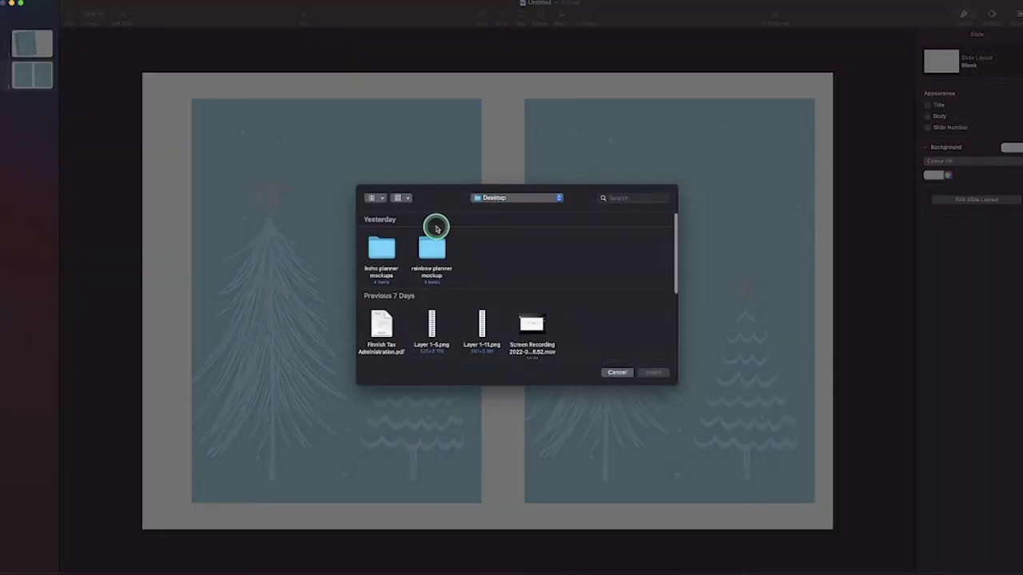
pyautogui.click(431, 322)
pyautogui.click(650, 371)
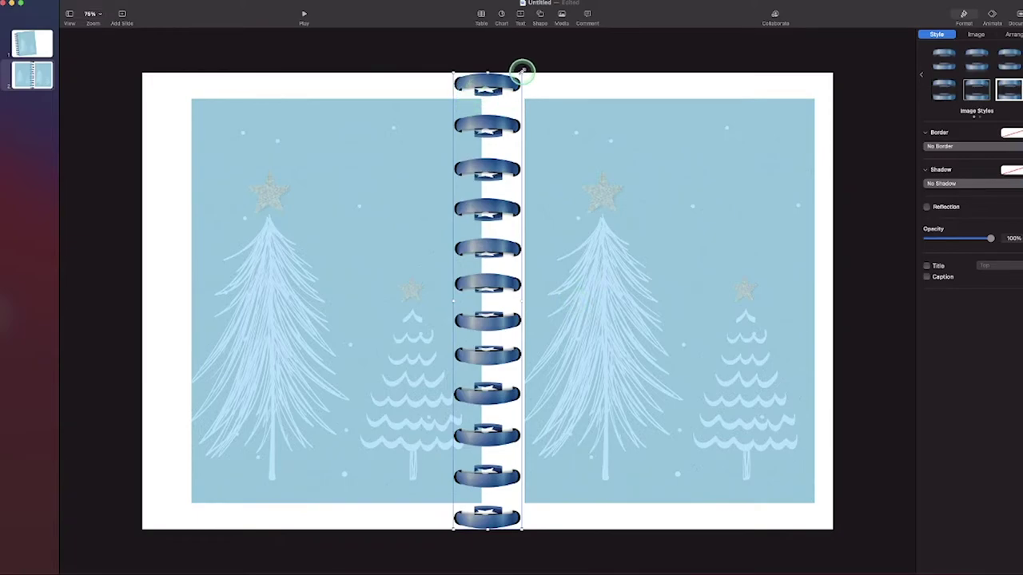
pyautogui.moveTo(520, 73); pyautogui.dragTo(486, 164)
pyautogui.moveTo(481, 204); pyautogui.dragTo(511, 151)
# Move the left page against the rings, then centre the pages and rings together on the slide.
pyautogui.click(412, 384)
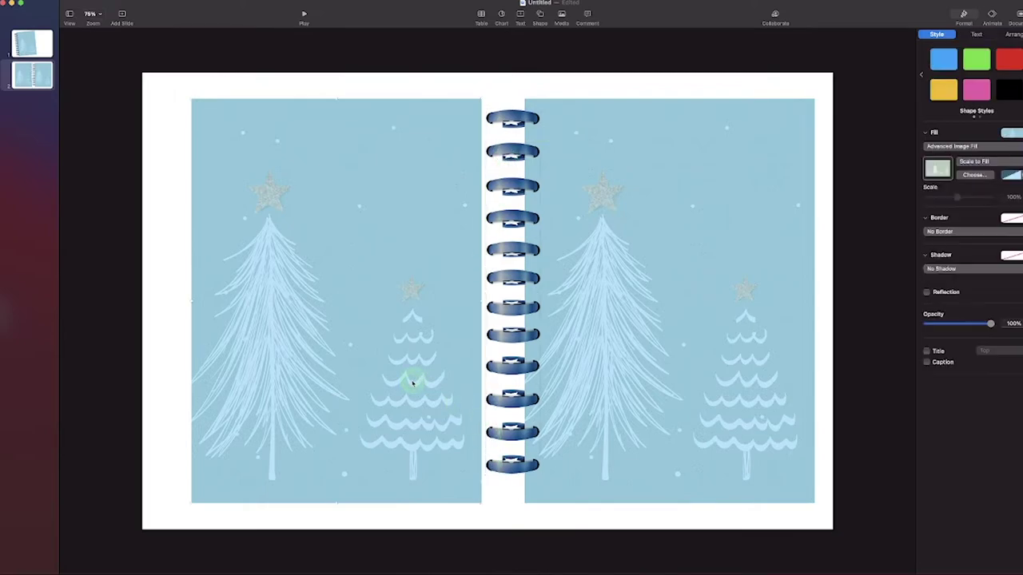
pyautogui.moveTo(419, 383); pyautogui.dragTo(437, 384)
pyautogui.moveTo(470, 84); pyautogui.dragTo(585, 230)
pyautogui.press('Left')
pyautogui.press('Left')
pyautogui.press('Left')
pyautogui.press('Left')
pyautogui.press('Left')
pyautogui.press('Left')
pyautogui.press('Left')
pyautogui.press('Left')
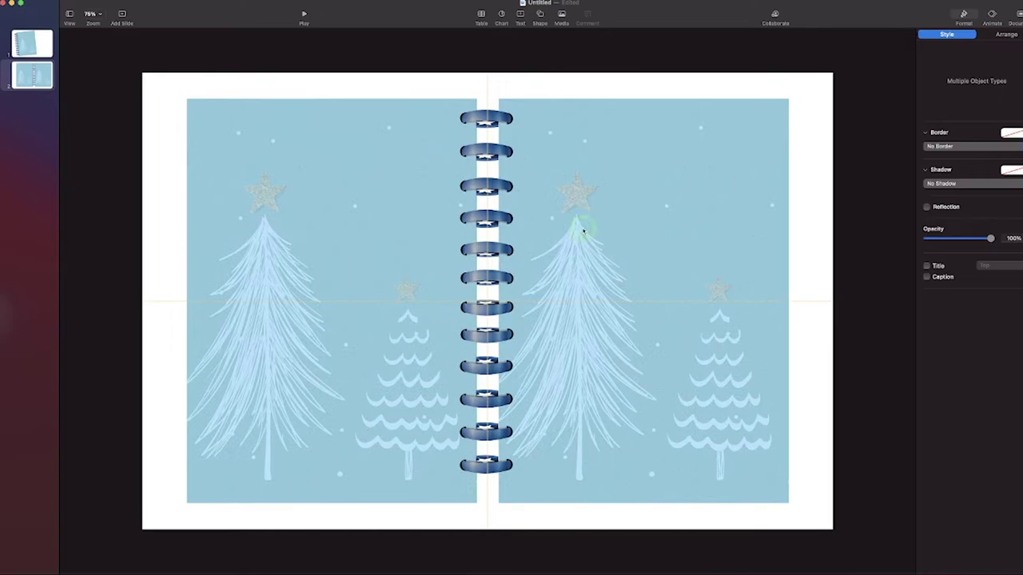
# Widen the right and left pages outward so they meet the binding.
pyautogui.click(551, 71)
pyautogui.click(678, 205)
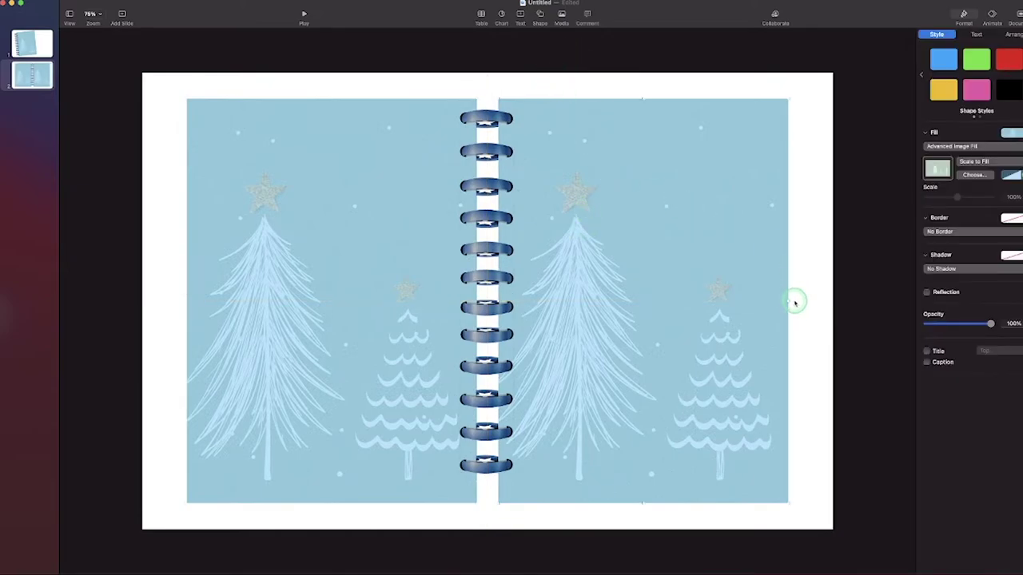
pyautogui.moveTo(788, 301); pyautogui.dragTo(807, 301)
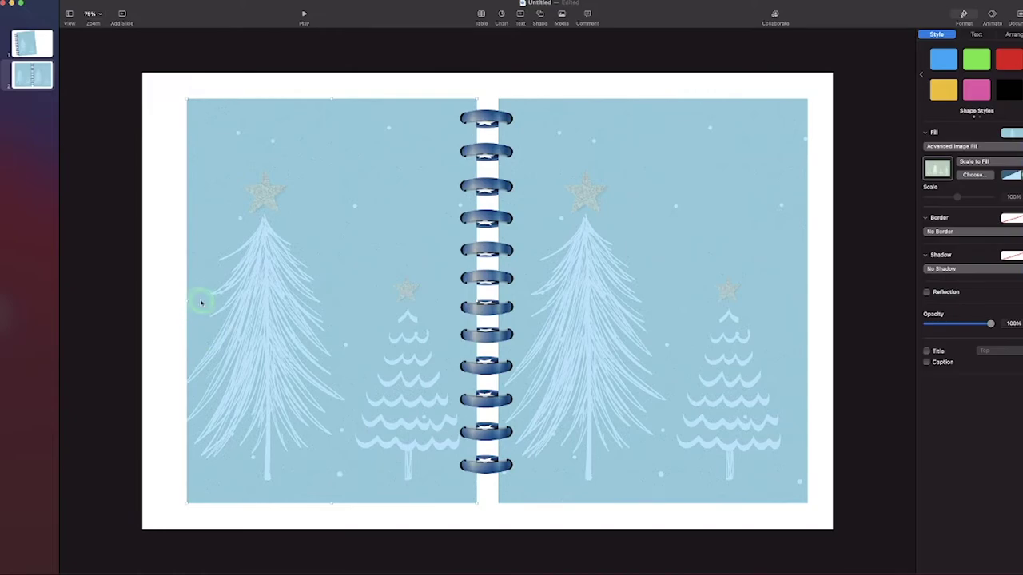
pyautogui.moveTo(184, 299)
pyautogui.mouseDown()
pyautogui.moveTo(150, 298)
pyautogui.moveTo(172, 301)
pyautogui.mouseUp()
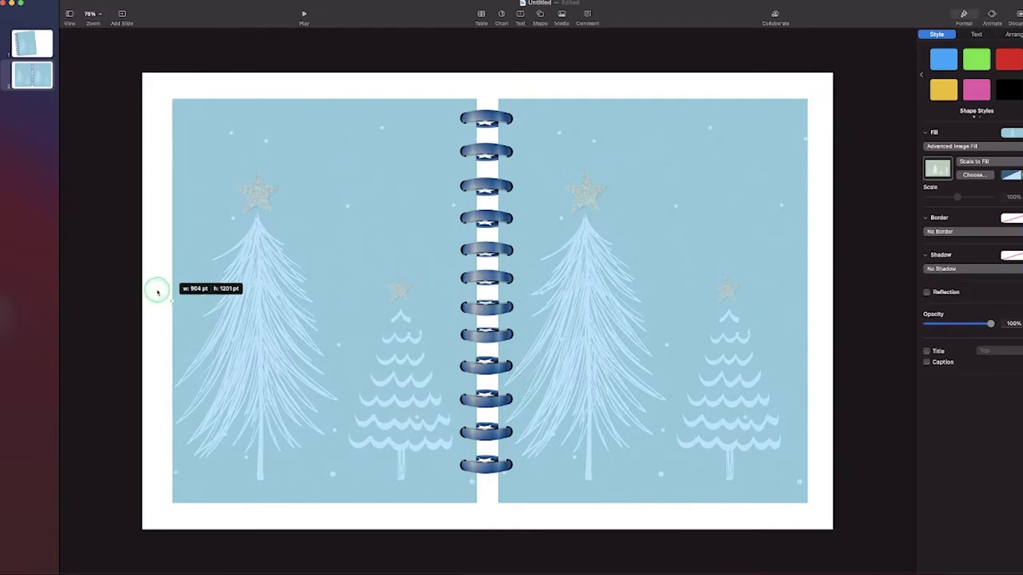
pyautogui.click(149, 303)
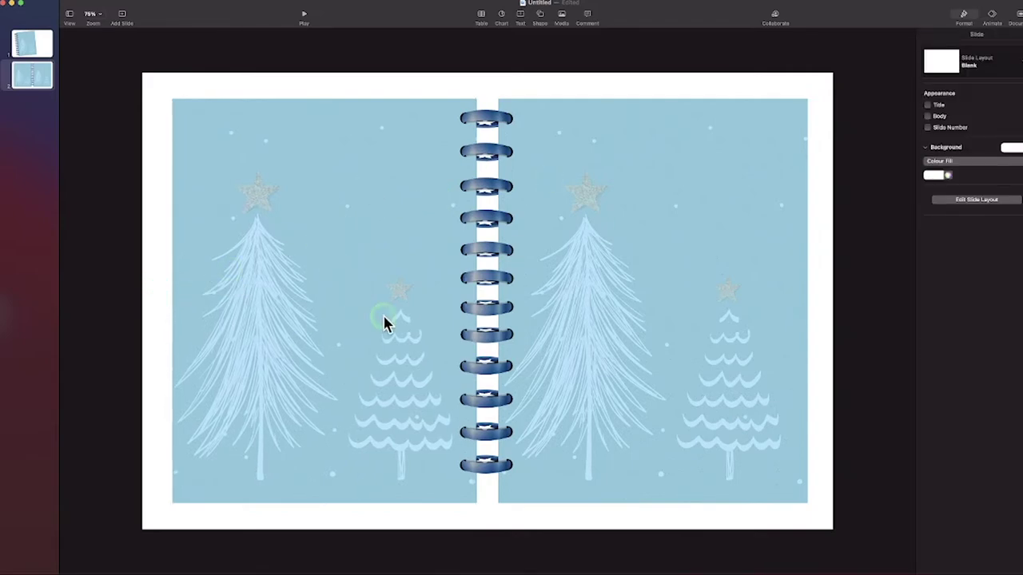
pyautogui.click(537, 13)
# Add a square, stretch it over the right page, and nudge the binder rings slightly down.
pyautogui.click(536, 80)
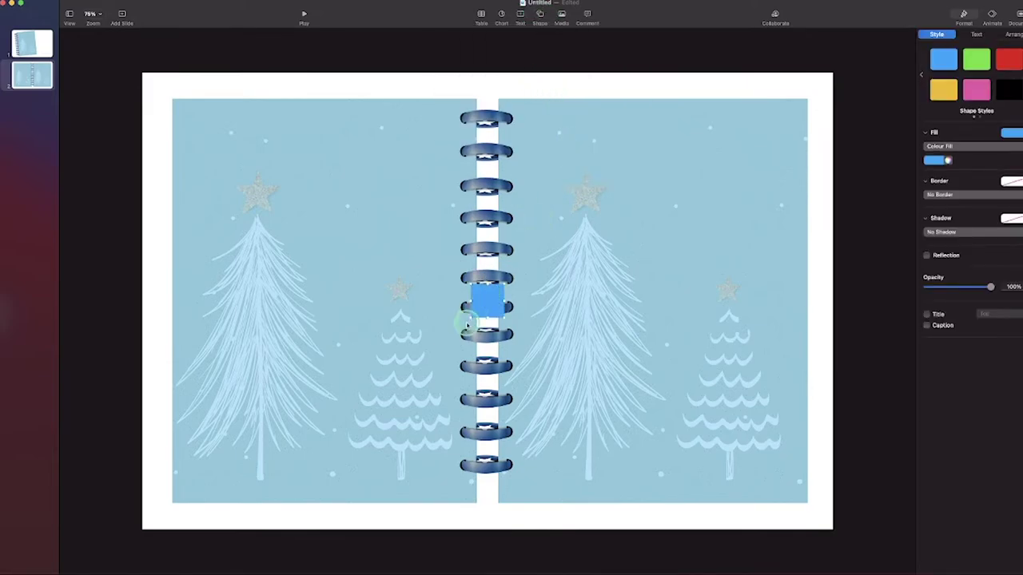
pyautogui.moveTo(468, 323); pyautogui.dragTo(795, 493)
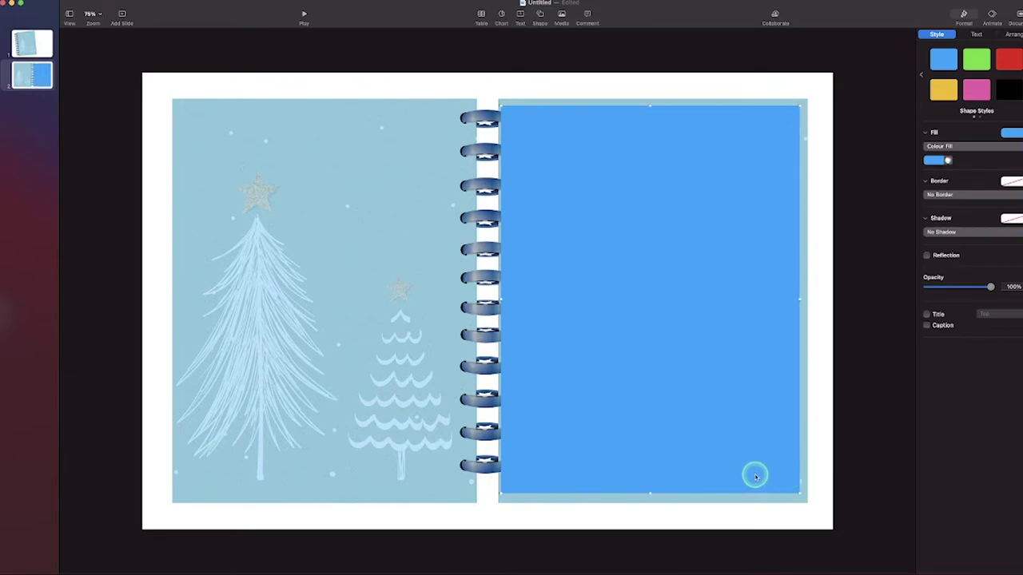
pyautogui.moveTo(485, 276); pyautogui.dragTo(486, 284)
pyautogui.click(493, 92)
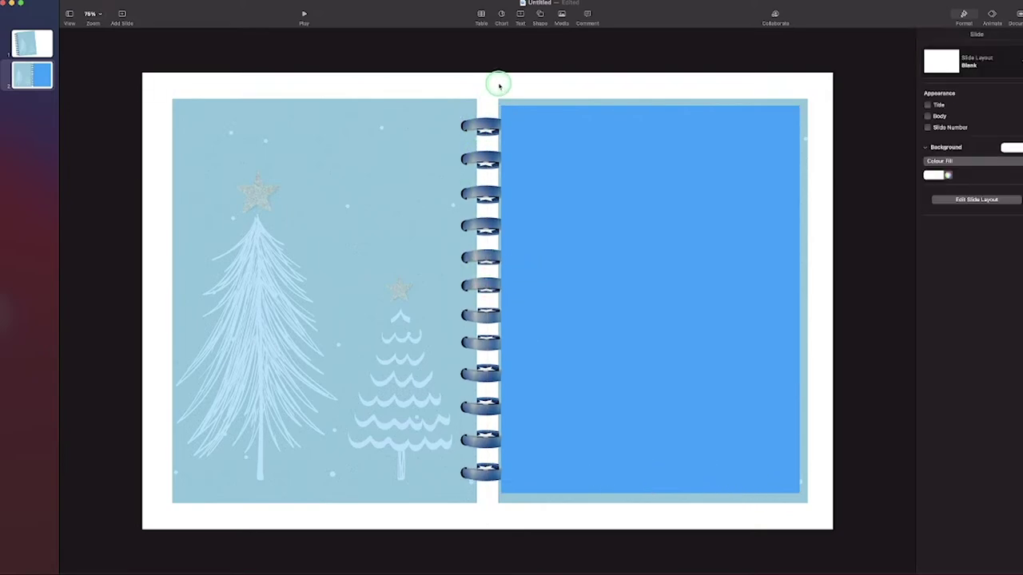
# Give the rectangle a plain white colour fill from the swatch palette.
pyautogui.click(530, 128)
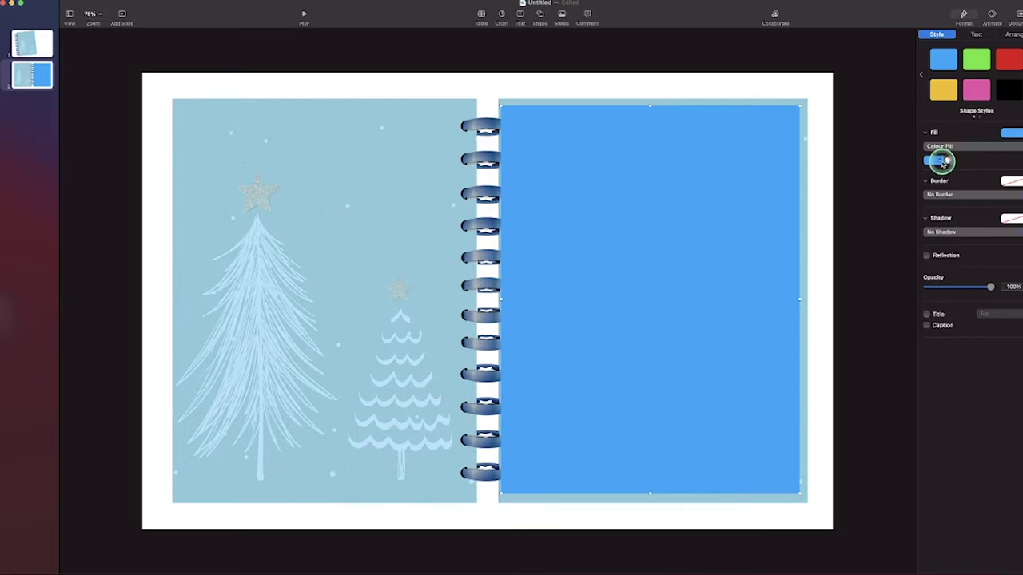
pyautogui.click(946, 161)
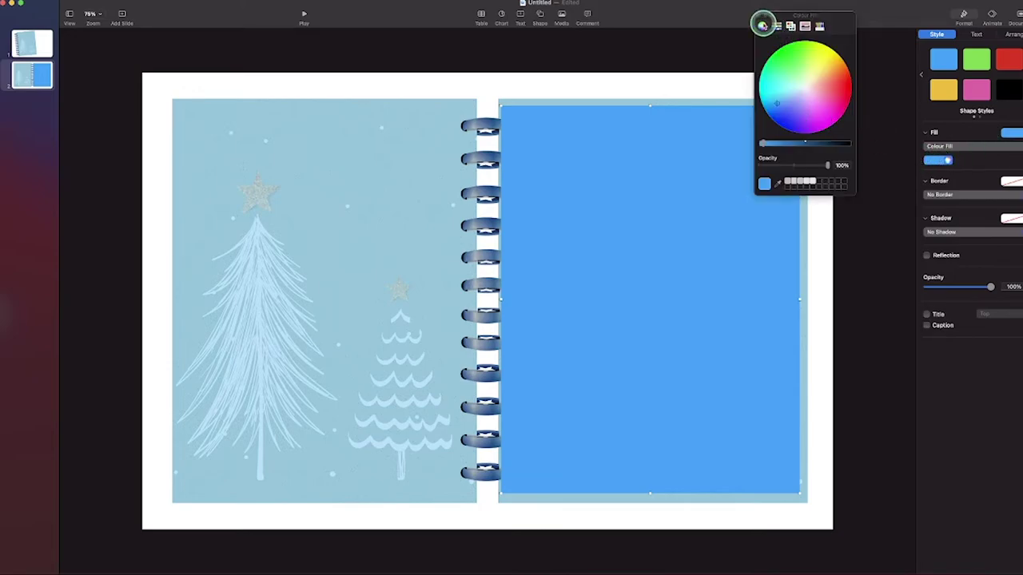
pyautogui.click(760, 16)
pyautogui.click(946, 147)
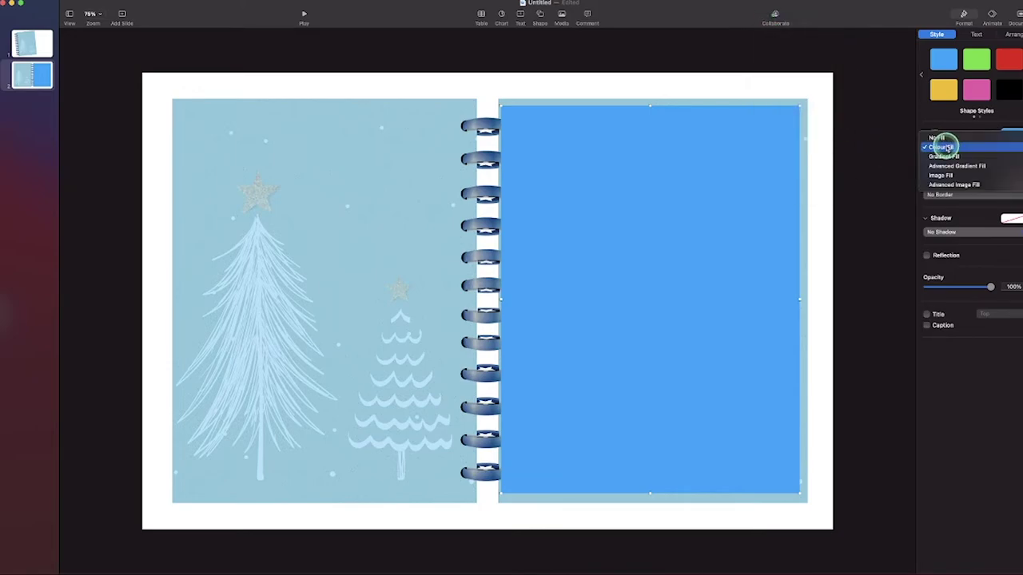
pyautogui.click(943, 147)
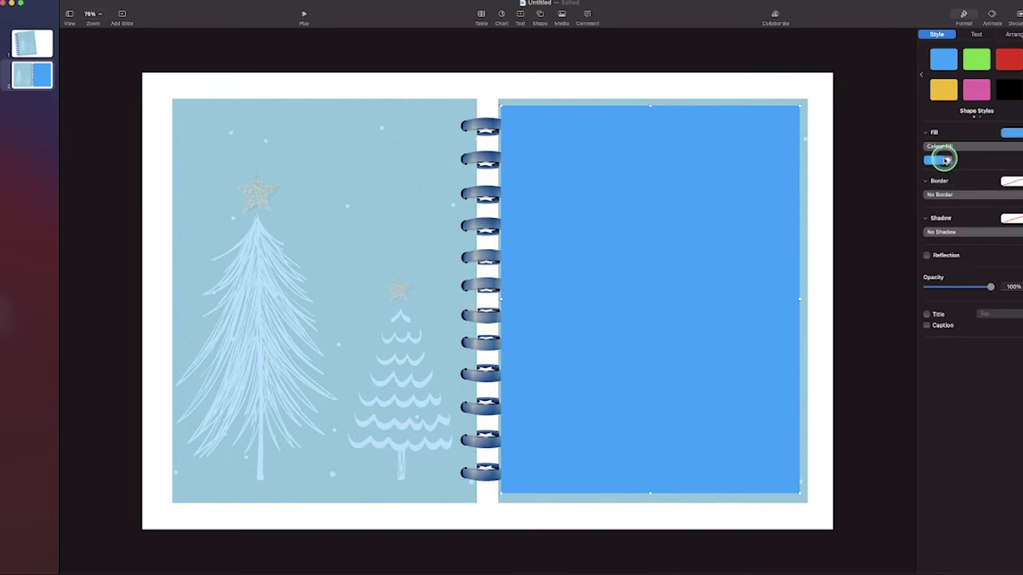
pyautogui.click(937, 159)
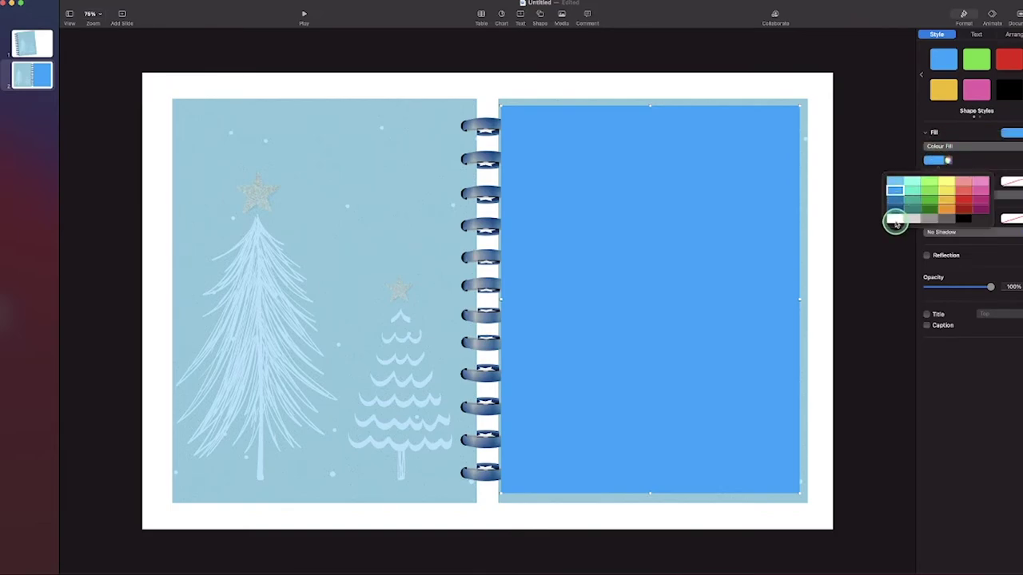
pyautogui.click(895, 221)
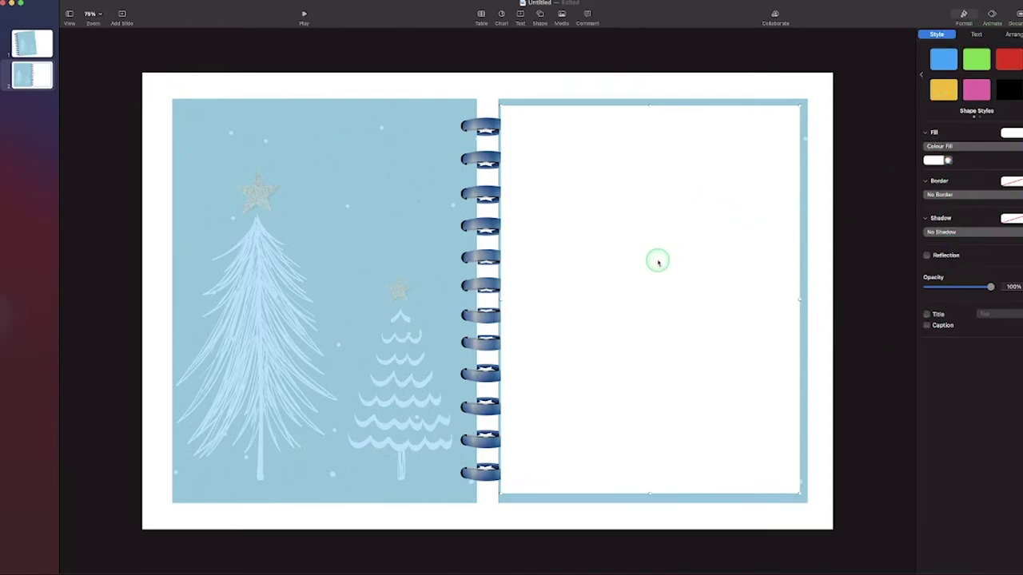
pyautogui.rightClick(714, 209)
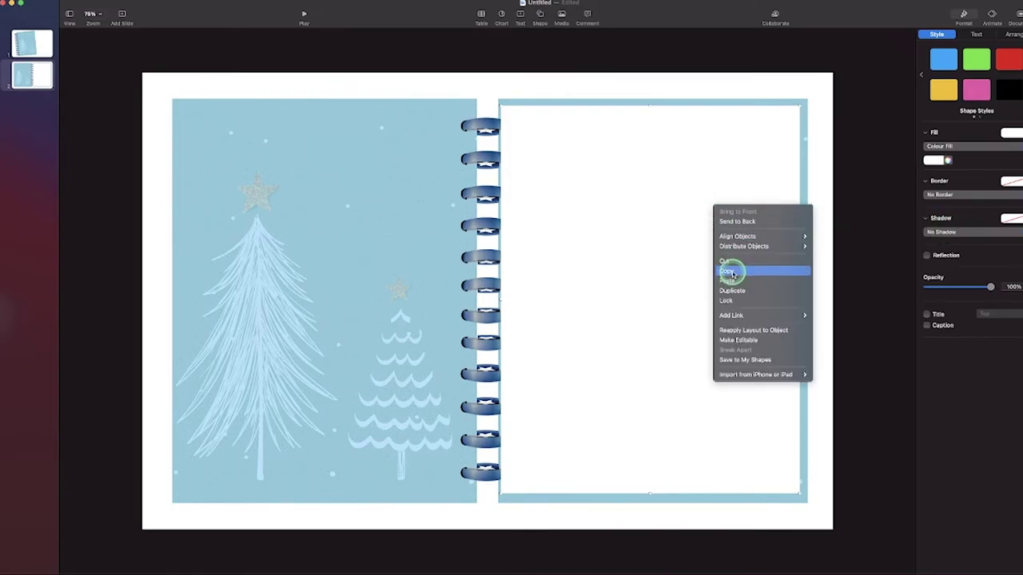
# Copy and paste the white rectangle, then place the copy over the left page.
pyautogui.rightClick(542, 286)
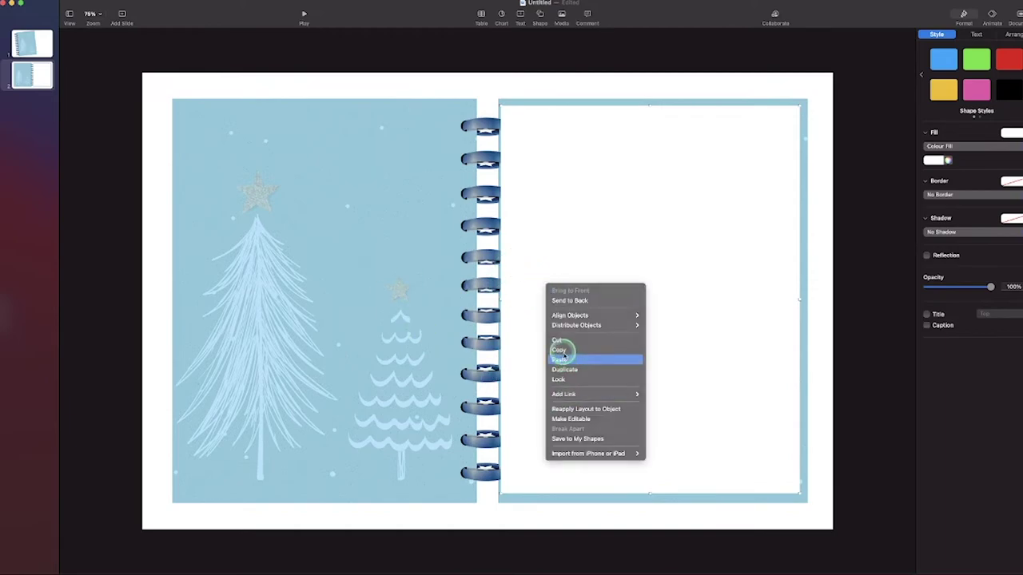
pyautogui.click(561, 350)
pyautogui.press('super+v')
pyautogui.moveTo(600, 287); pyautogui.dragTo(303, 286)
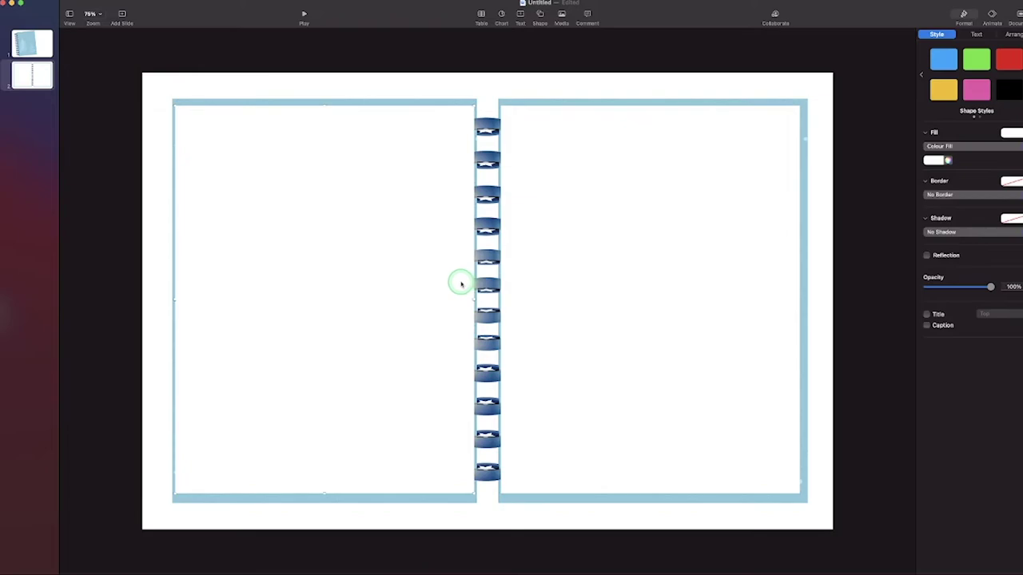
# Widen the left tree page outward to about 916 × 1201 pt.
pyautogui.click(337, 99)
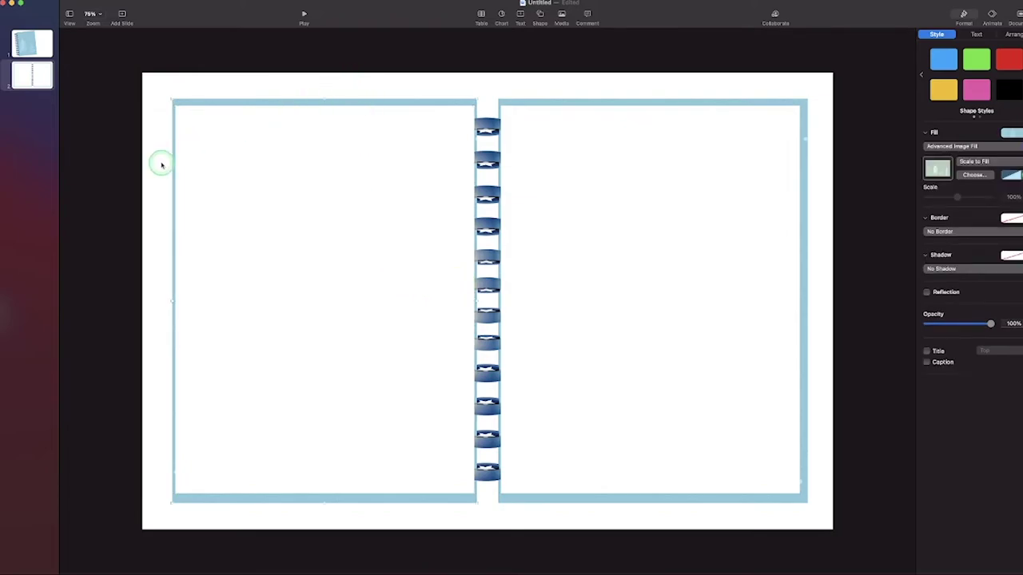
pyautogui.moveTo(172, 301); pyautogui.dragTo(168, 300)
pyautogui.click(138, 145)
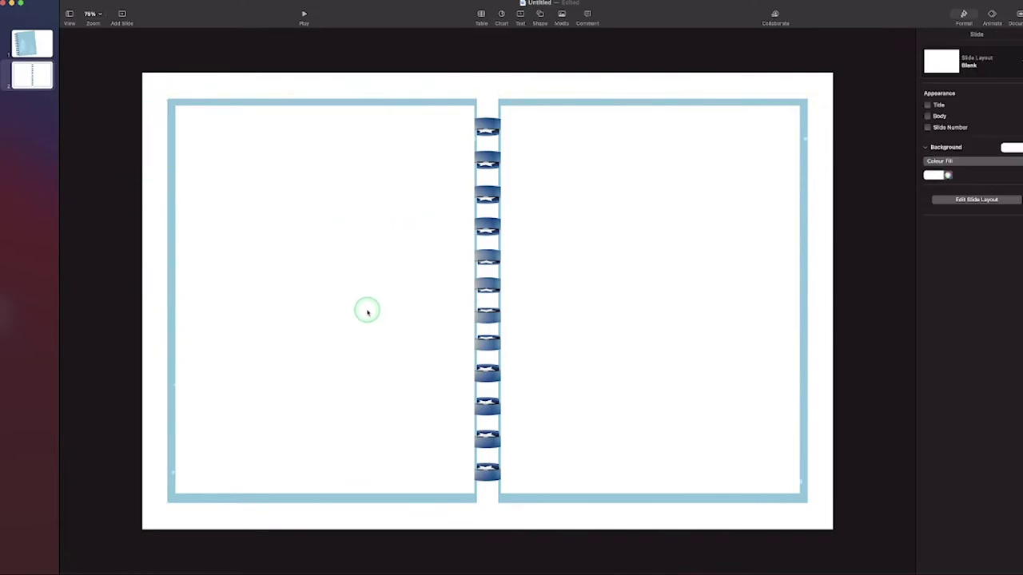
# Bring the spiral binder rings to the front so they overlap both pages' inner edges.
pyautogui.click(485, 122)
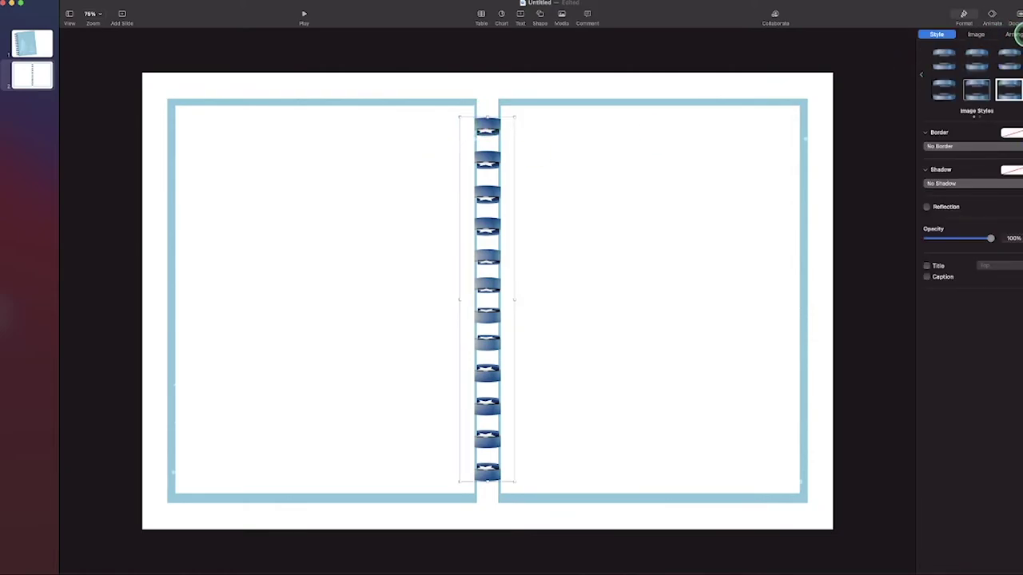
pyautogui.click(1014, 34)
pyautogui.click(951, 57)
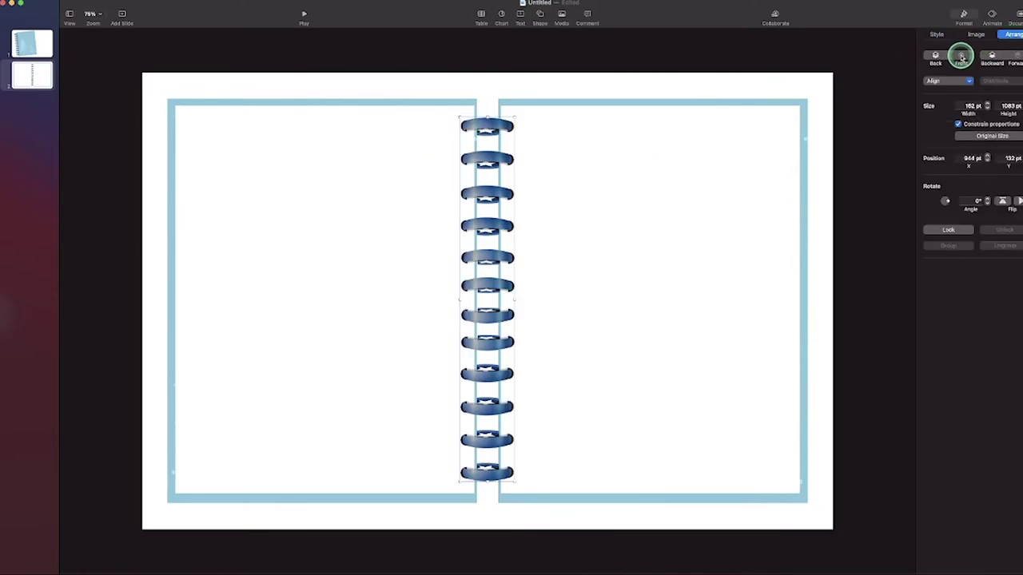
pyautogui.click(515, 107)
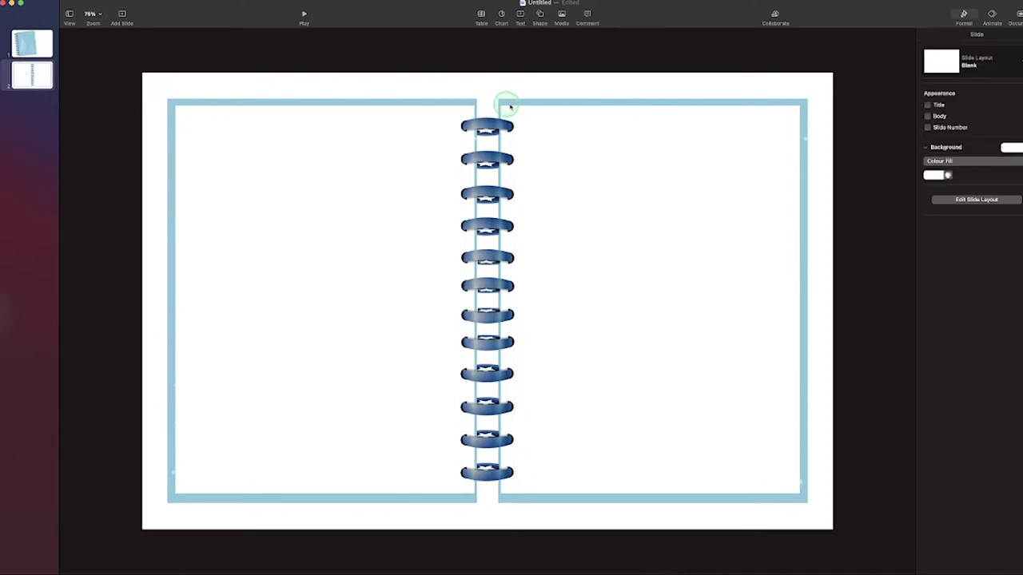
pyautogui.click(539, 147)
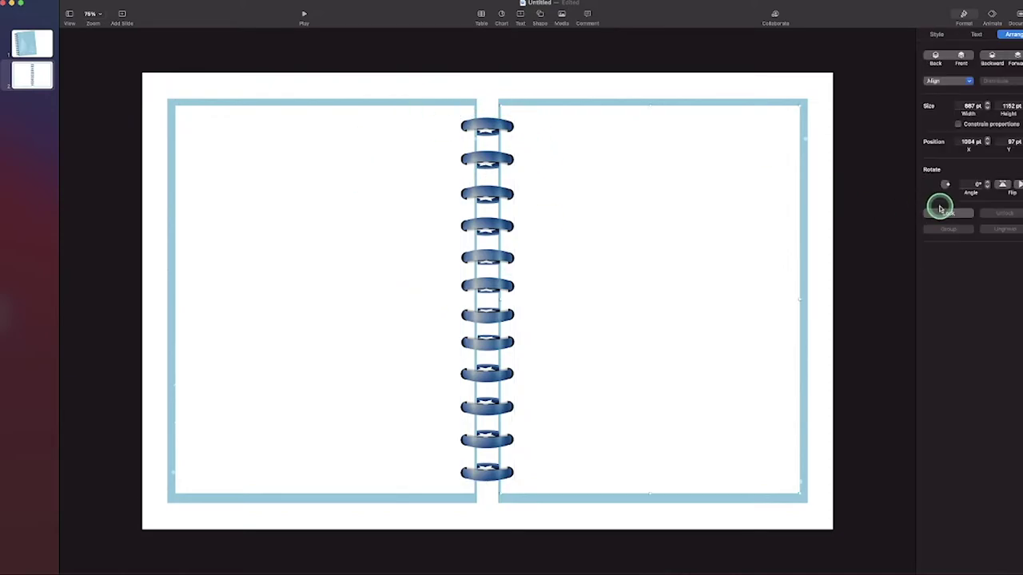
pyautogui.click(941, 35)
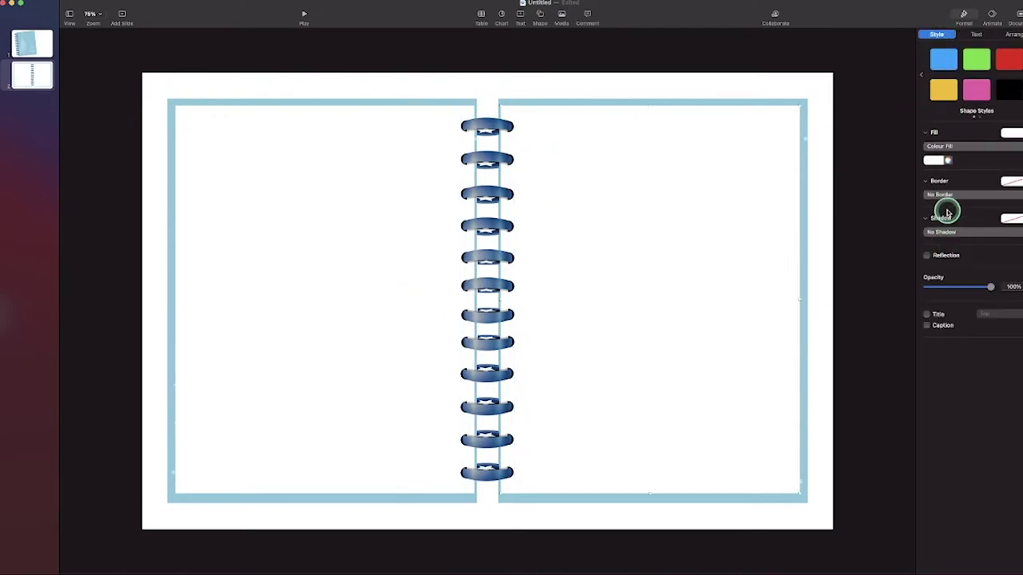
# Apply a Drop Shadow (17 pt blur, 7 pt offset, 39% opacity) to both page frames.
pyautogui.click(947, 232)
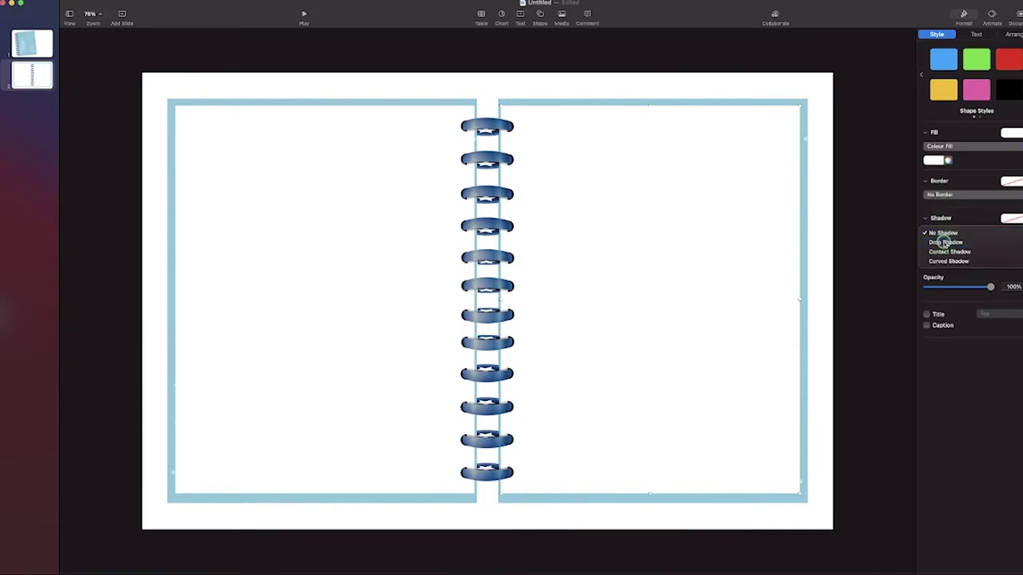
pyautogui.click(939, 244)
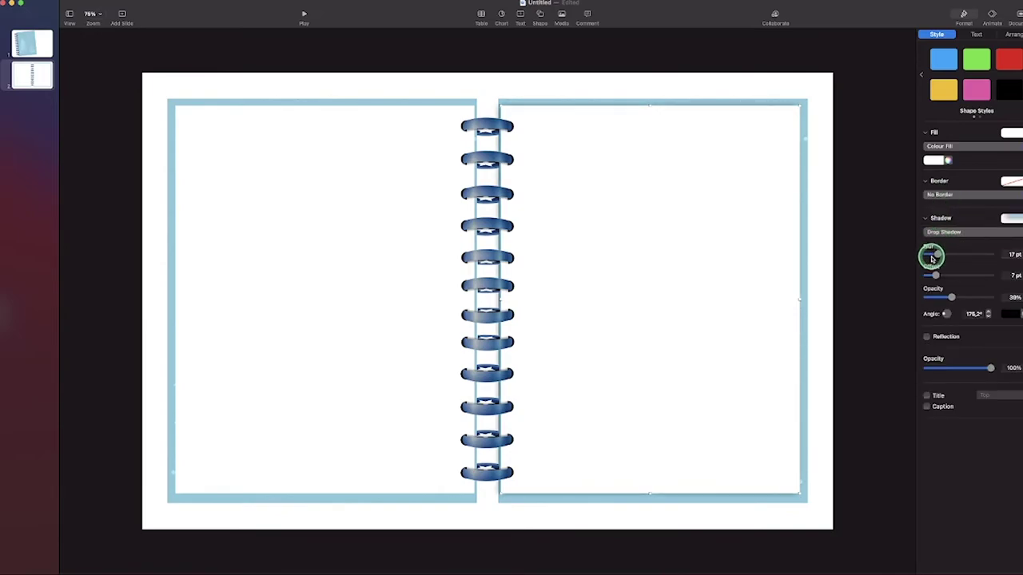
pyautogui.click(245, 189)
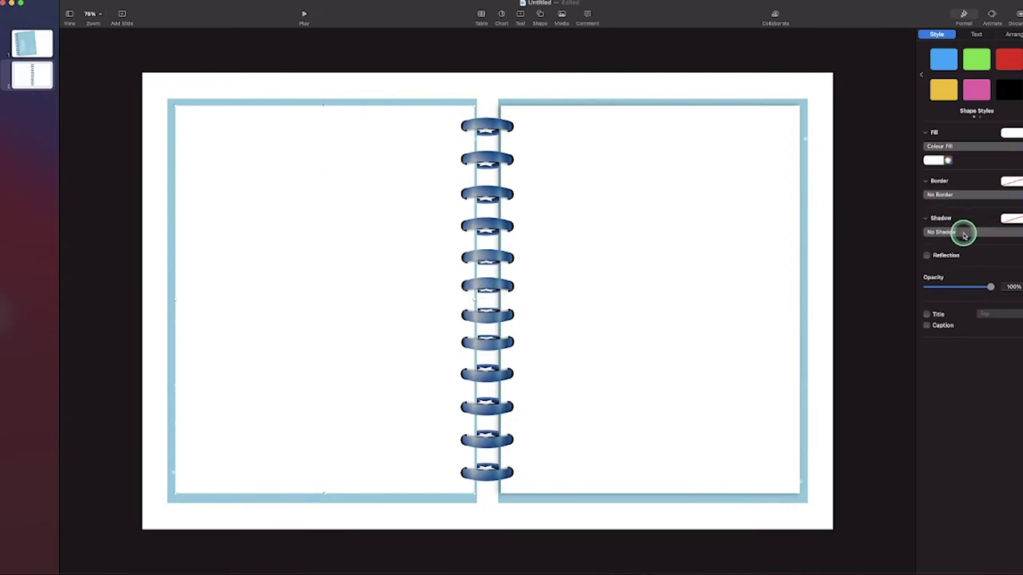
pyautogui.click(963, 233)
pyautogui.click(947, 242)
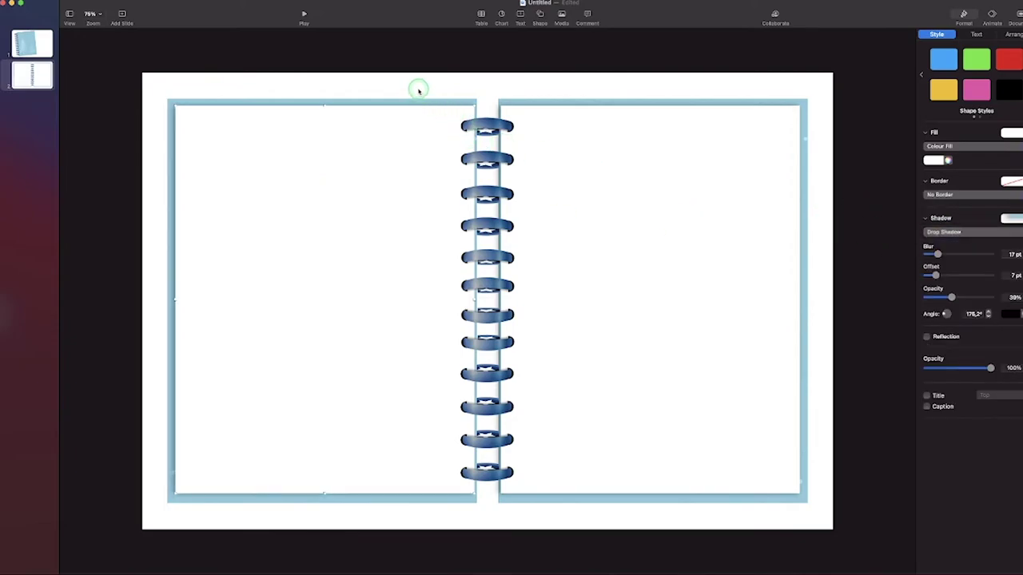
pyautogui.click(414, 85)
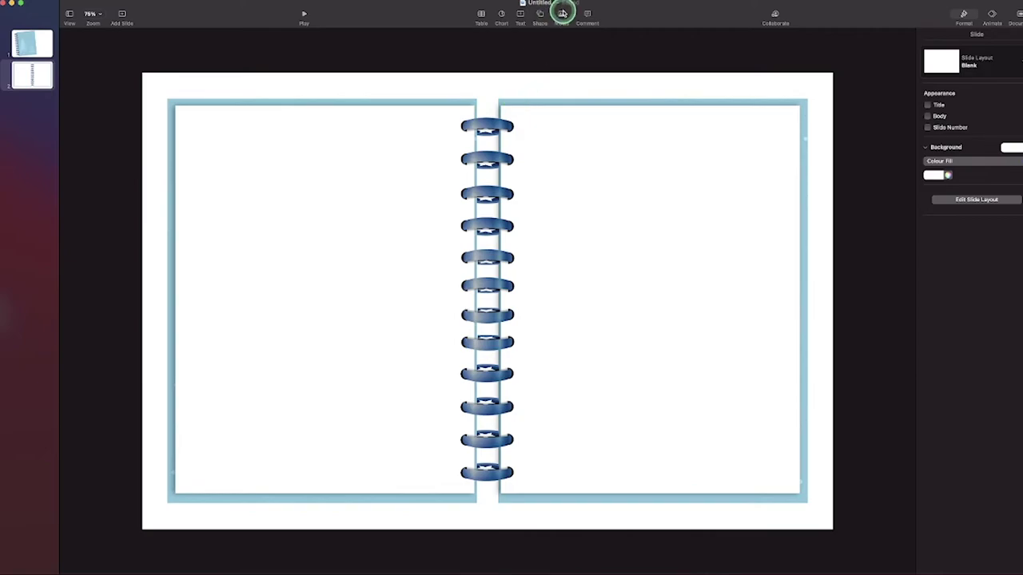
# Insert two grid PNG images, shrink them, and set them aside beside the slide.
pyautogui.click(562, 13)
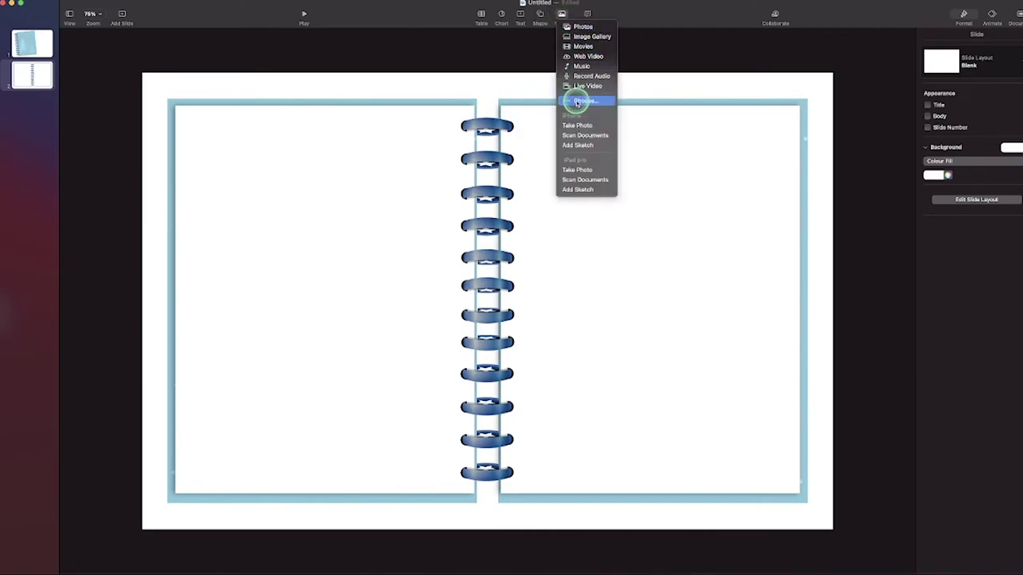
pyautogui.click(579, 100)
pyautogui.keyDown('super'); pyautogui.click(464, 234); pyautogui.keyUp('super')
pyautogui.click(654, 373)
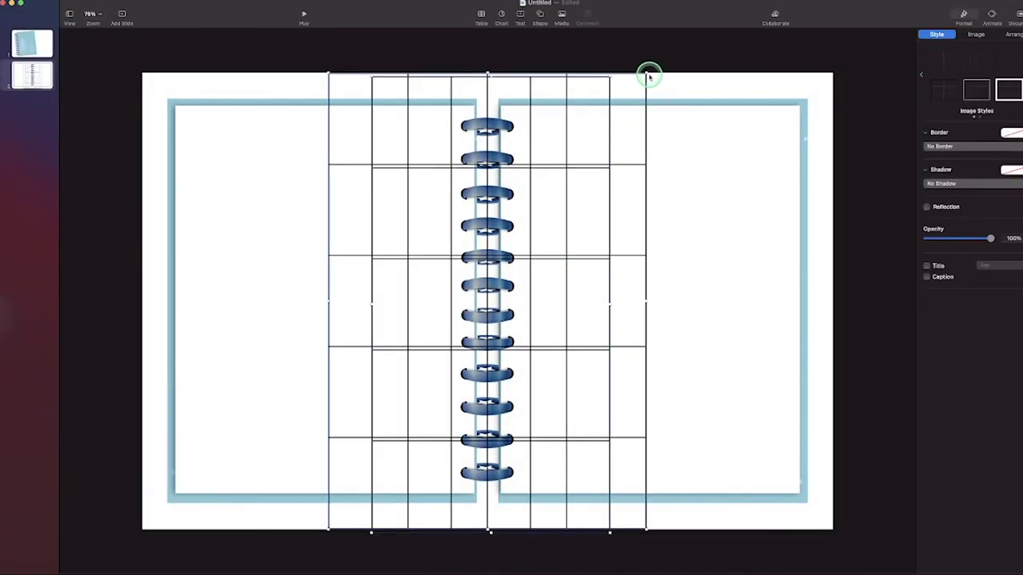
pyautogui.moveTo(648, 76); pyautogui.dragTo(547, 218)
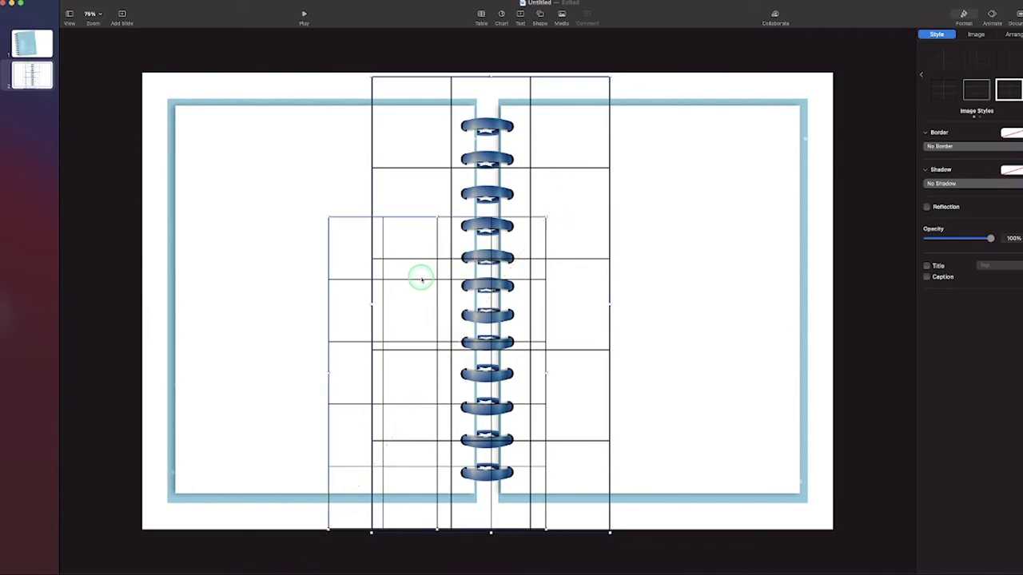
pyautogui.moveTo(422, 279); pyautogui.dragTo(326, 221)
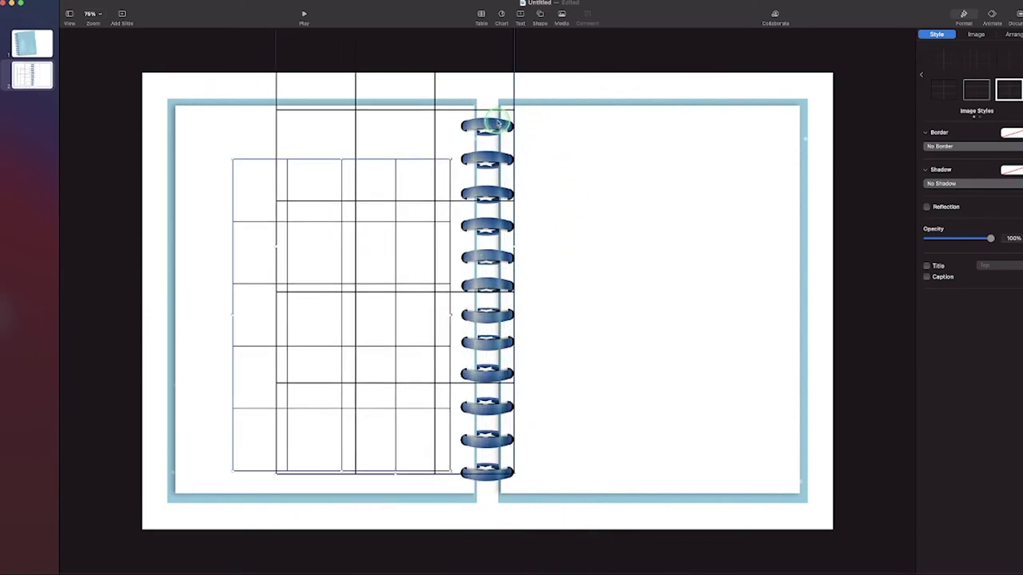
pyautogui.click(521, 57)
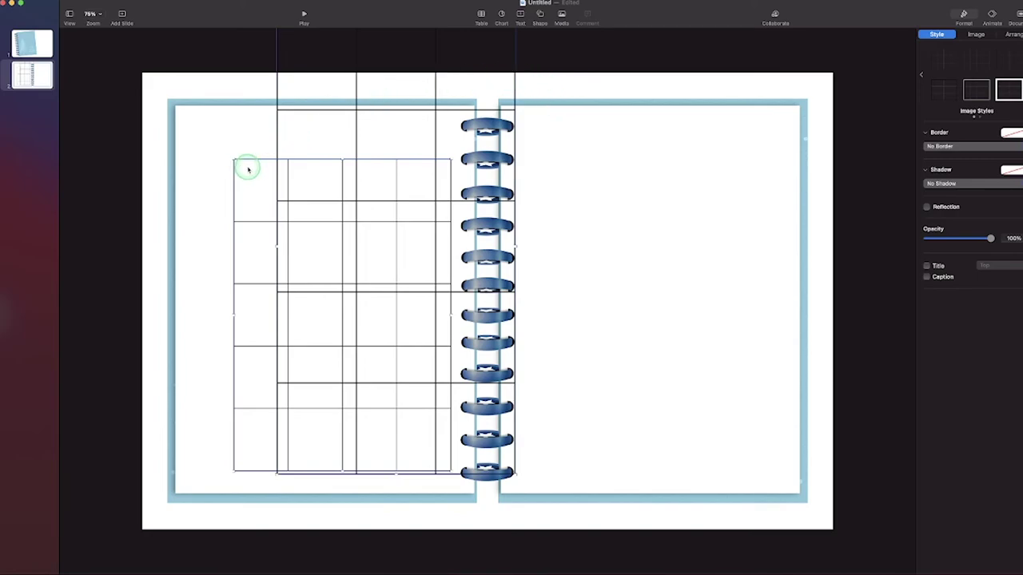
pyautogui.moveTo(250, 159); pyautogui.dragTo(828, 250)
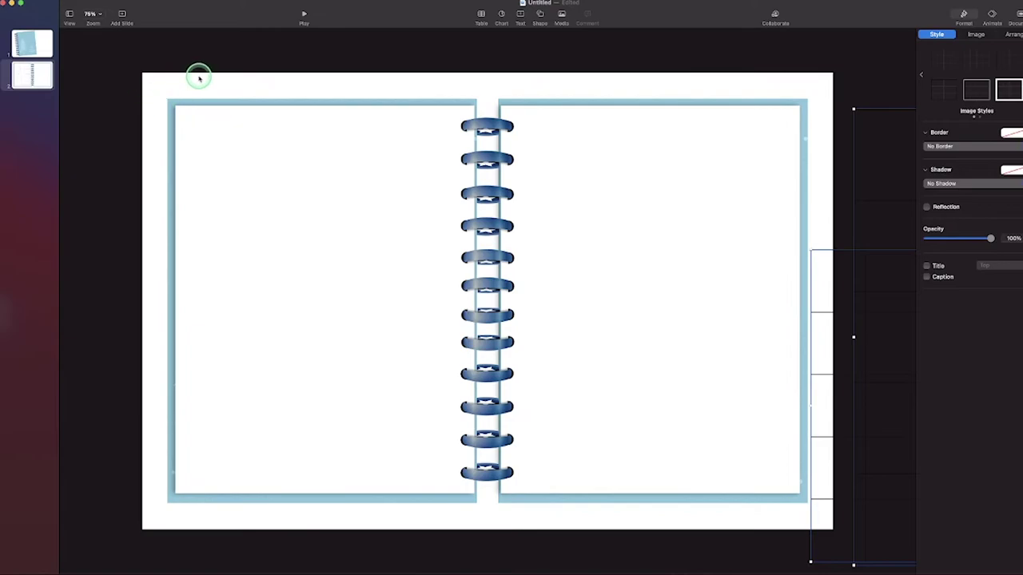
# Lock the page frames and rings, then drag a grid image onto the left page.
pyautogui.moveTo(171, 80); pyautogui.dragTo(759, 520)
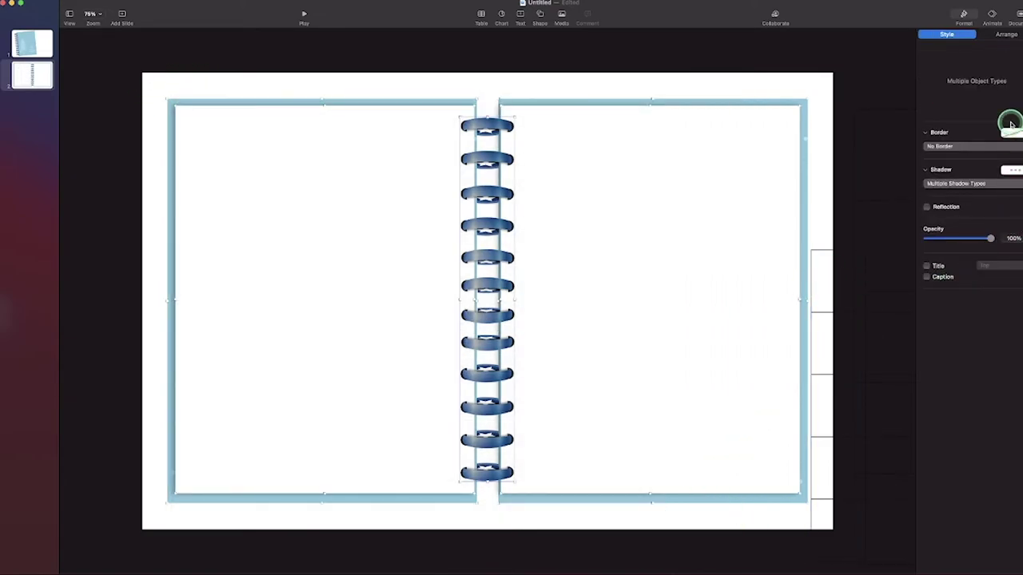
pyautogui.click(990, 36)
pyautogui.click(943, 214)
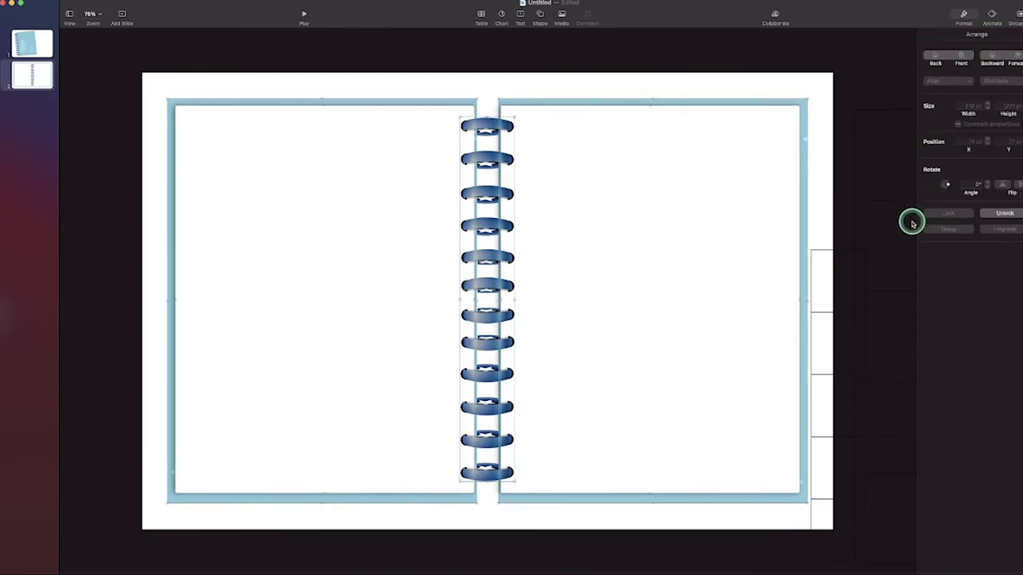
pyautogui.click(830, 211)
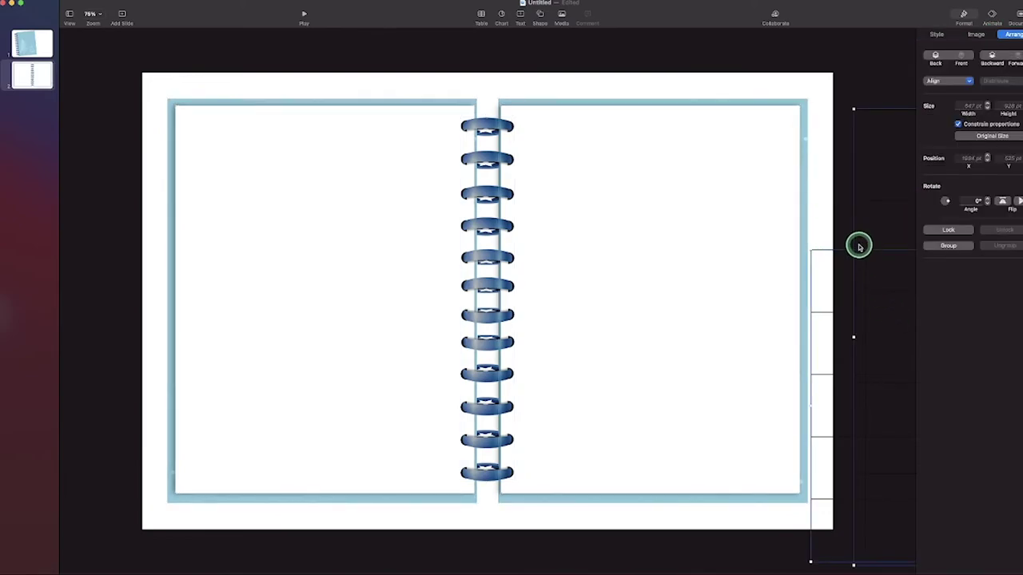
pyautogui.moveTo(857, 251); pyautogui.dragTo(228, 148)
# Resize and place the four-column grid on the left page and the three-column grid (about 542 × 1037 pt) on the right.
pyautogui.click(208, 114)
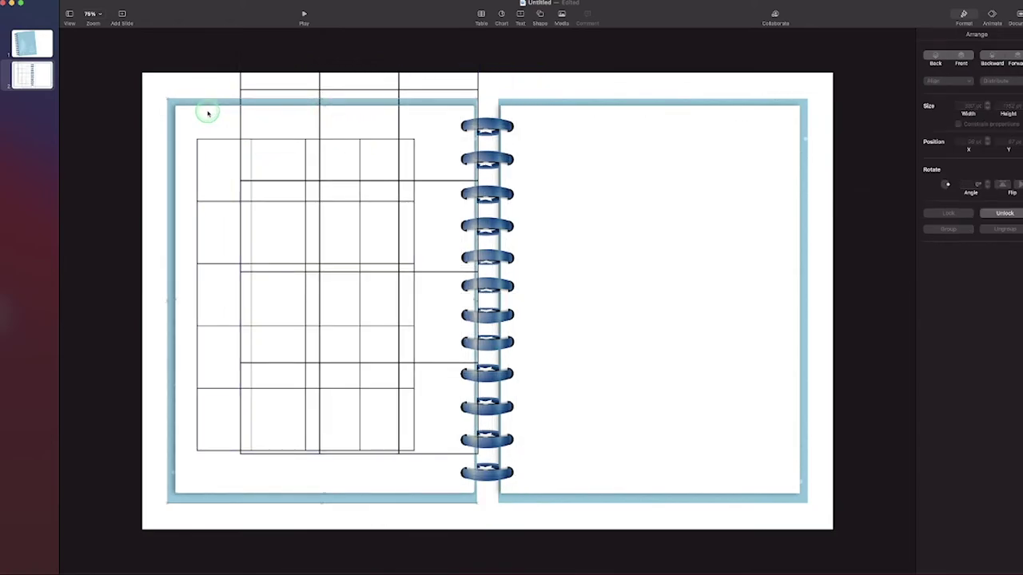
pyautogui.moveTo(272, 89); pyautogui.dragTo(319, 142)
pyautogui.moveTo(524, 51); pyautogui.dragTo(421, 155)
pyautogui.moveTo(456, 480); pyautogui.dragTo(434, 436)
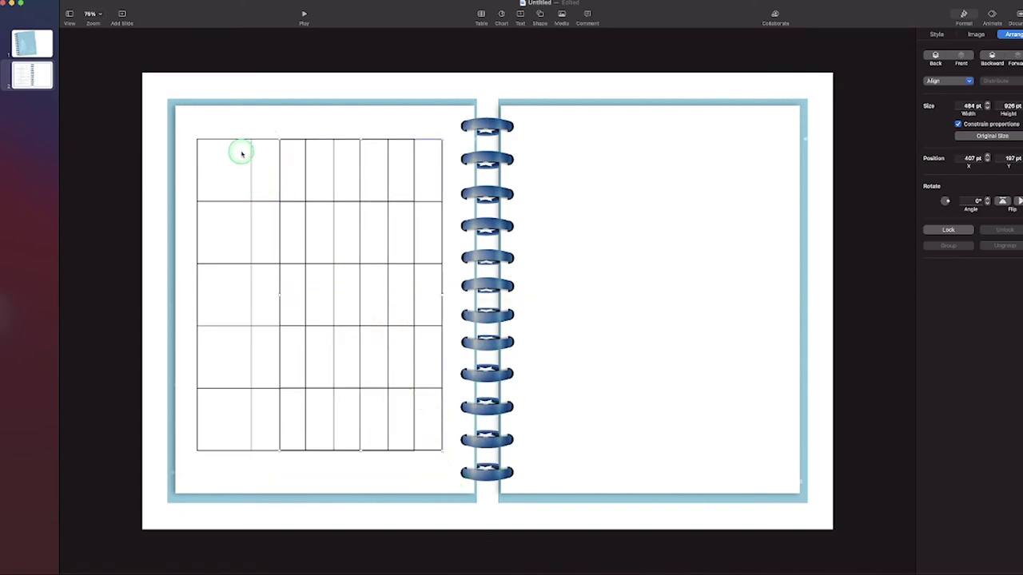
pyautogui.moveTo(242, 134); pyautogui.dragTo(469, 480)
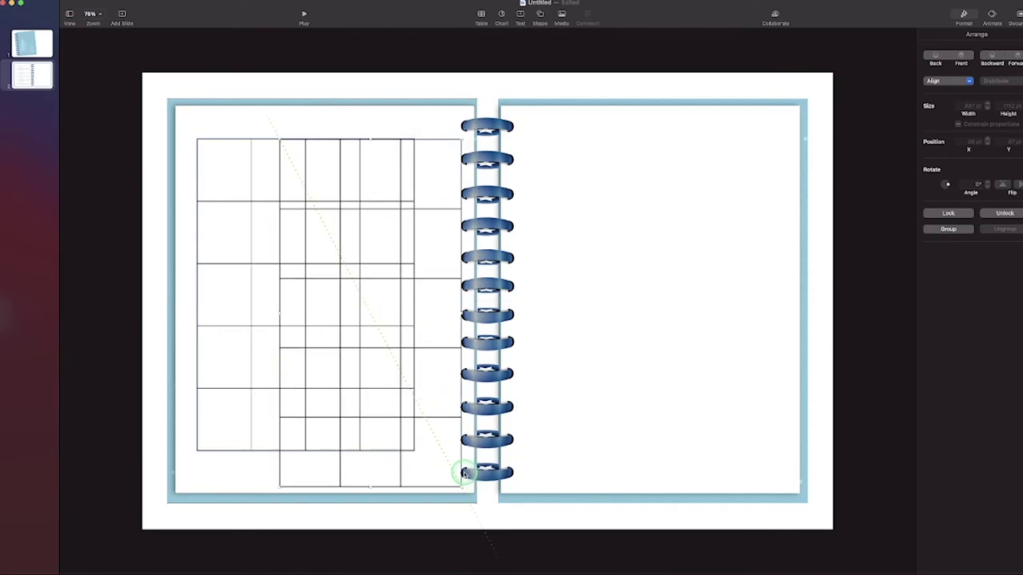
pyautogui.click(247, 436)
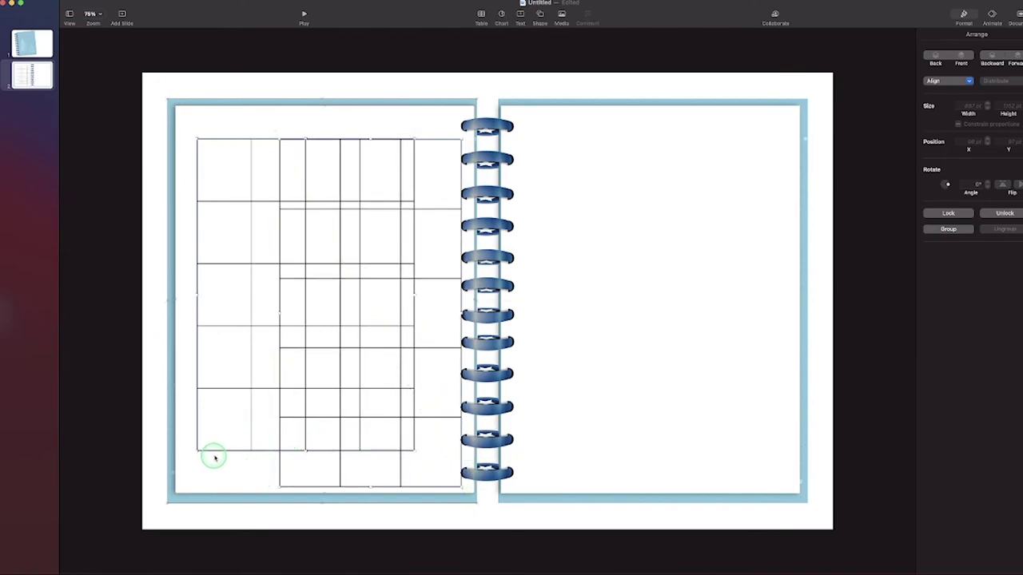
pyautogui.moveTo(197, 450); pyautogui.dragTo(182, 497)
pyautogui.moveTo(233, 418); pyautogui.dragTo(258, 415)
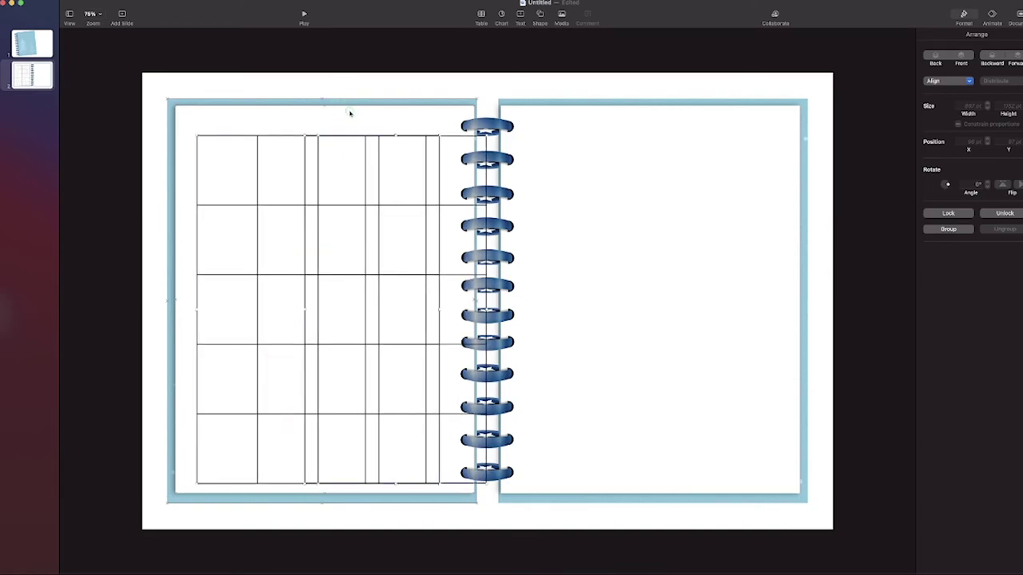
pyautogui.moveTo(443, 132); pyautogui.dragTo(710, 119)
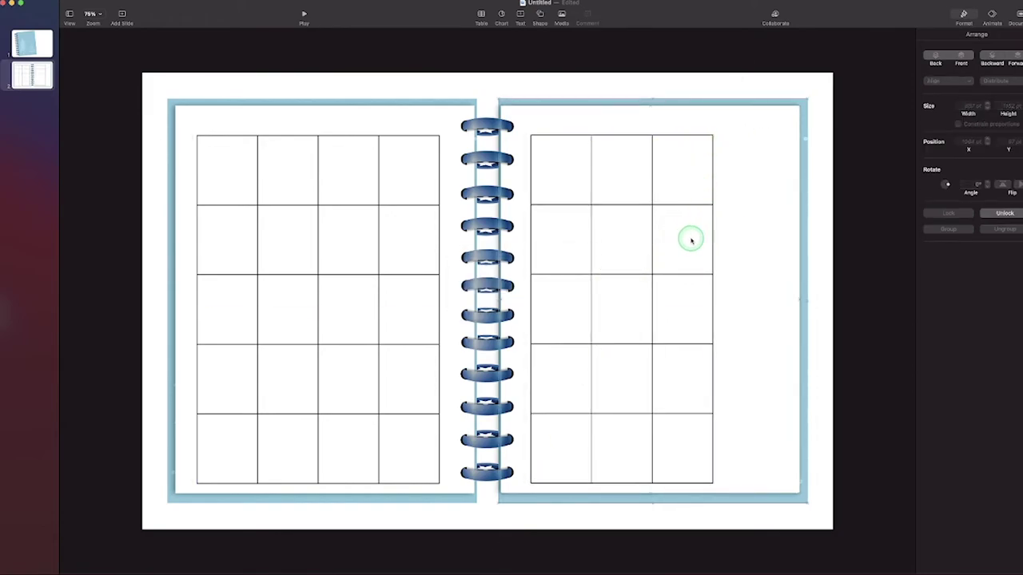